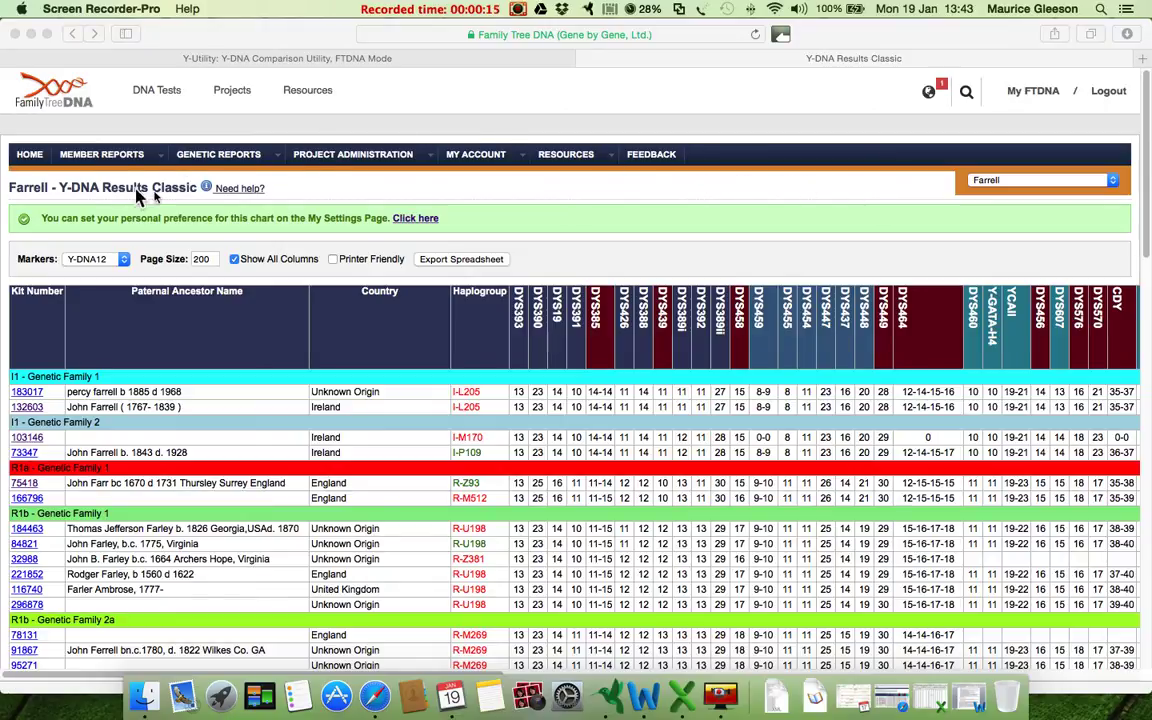
Step: Export the Farrell Y-DNA Results Classic chart from Family Tree DNA, then launch Excel
click(465, 265)
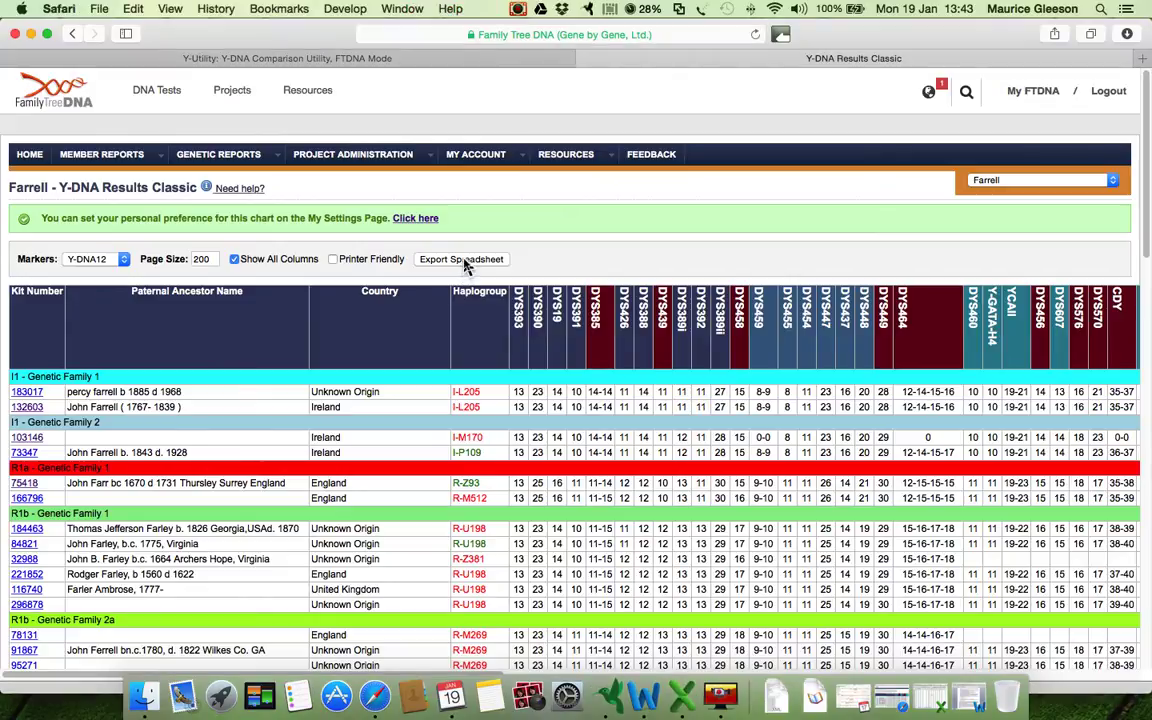
click(465, 260)
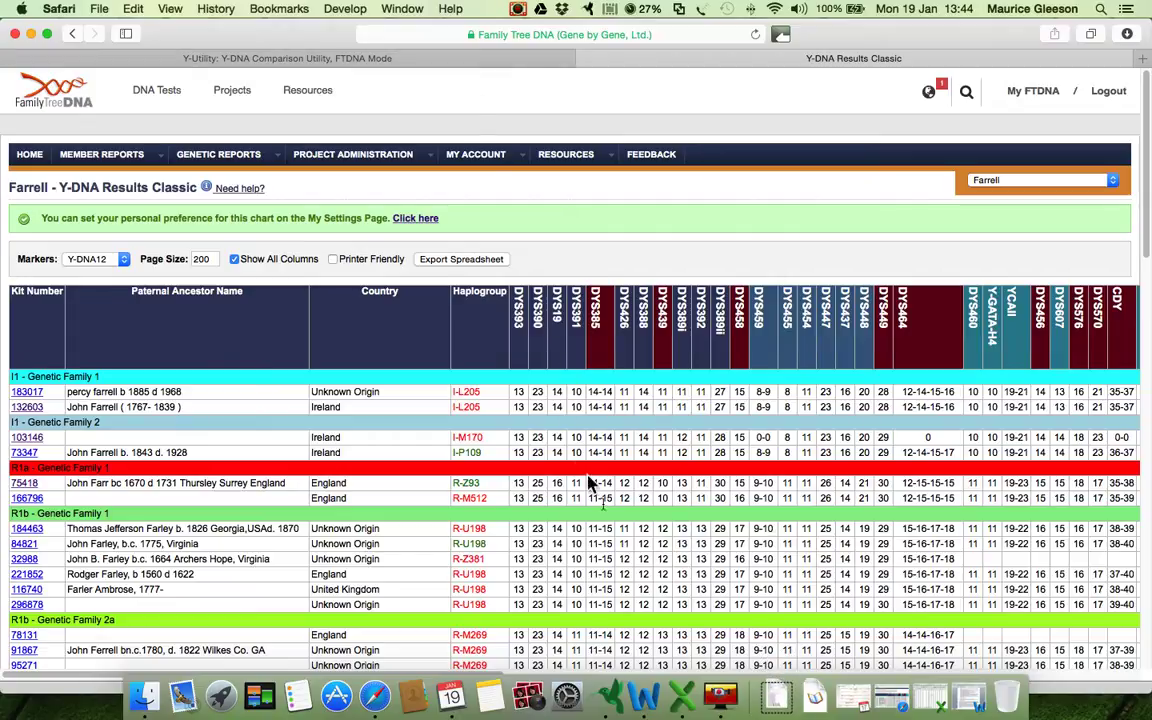
click(684, 700)
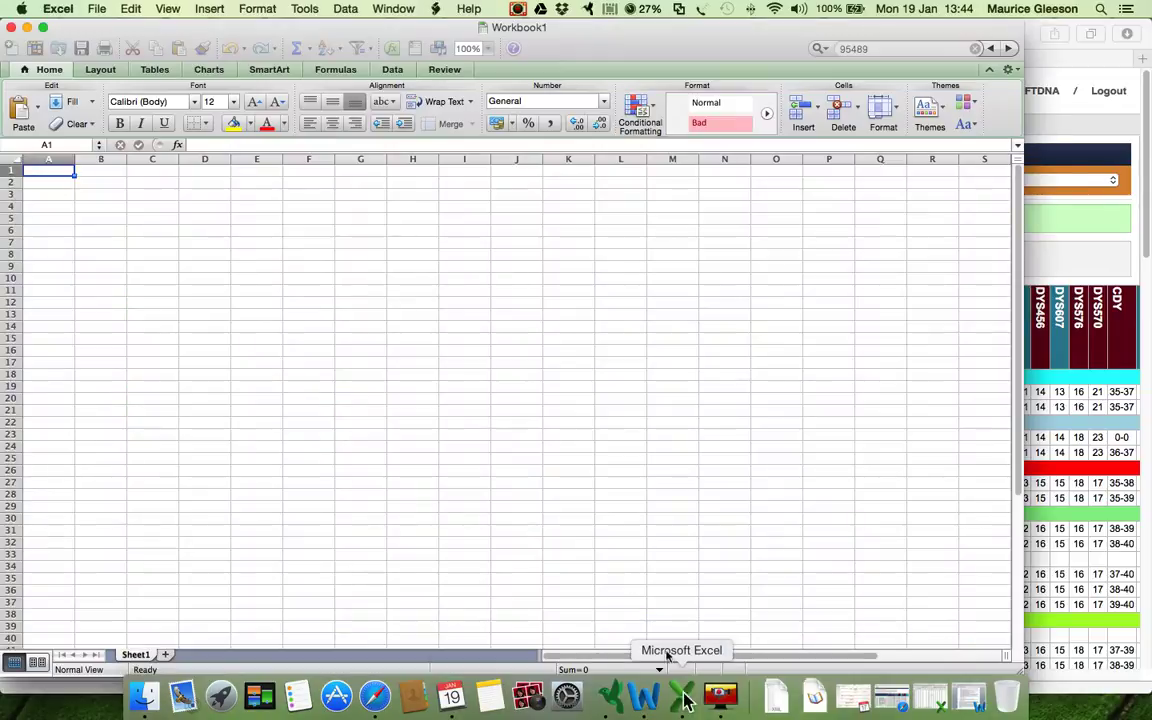
Step: Open Farrell_YDNA_Results_Classic_20150119.xml from the Downloads list
click(97, 10)
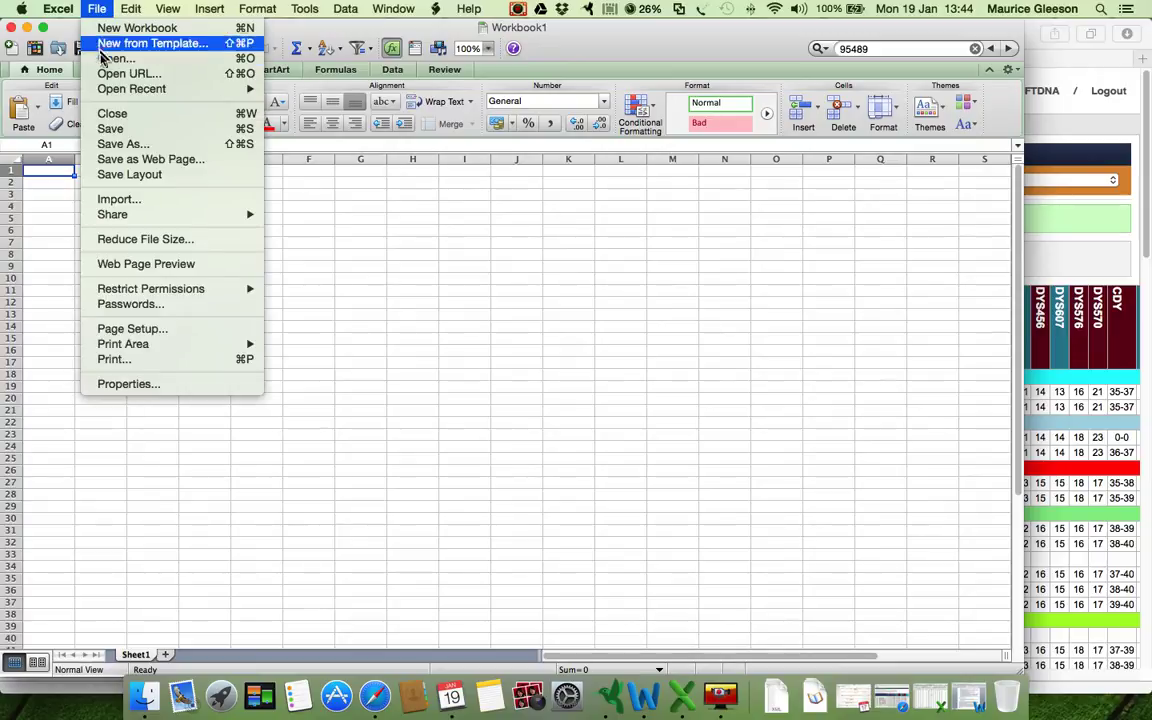
click(110, 59)
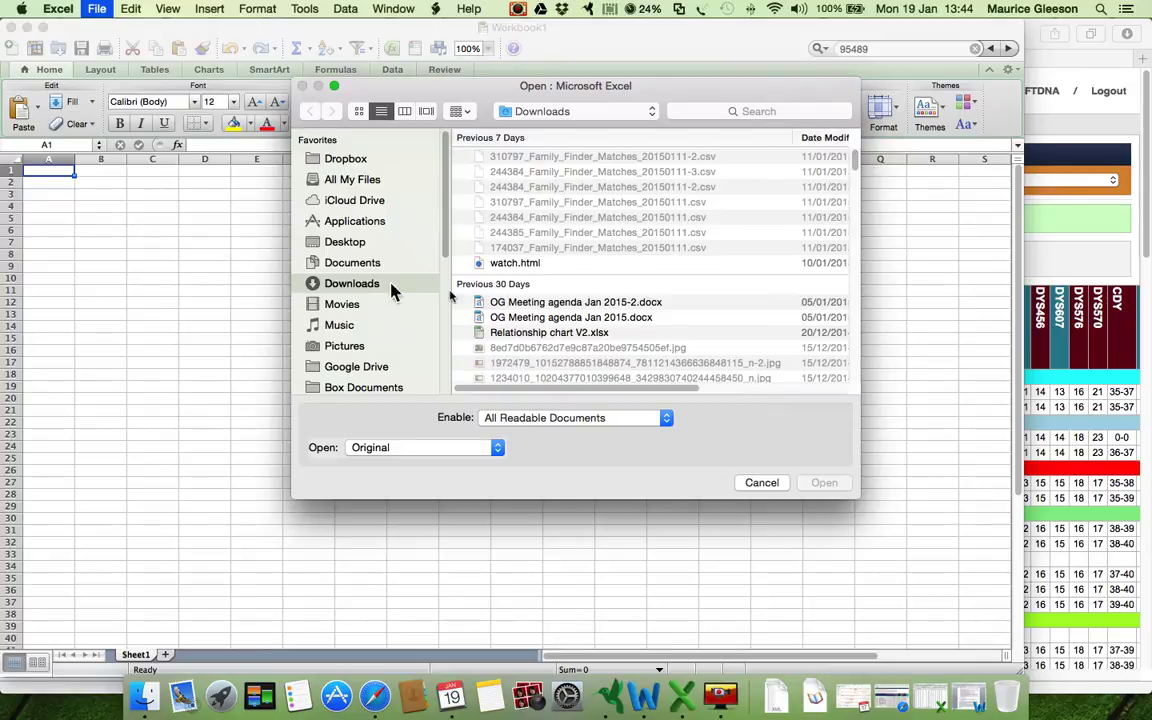
scroll(594, 378, down, 10)
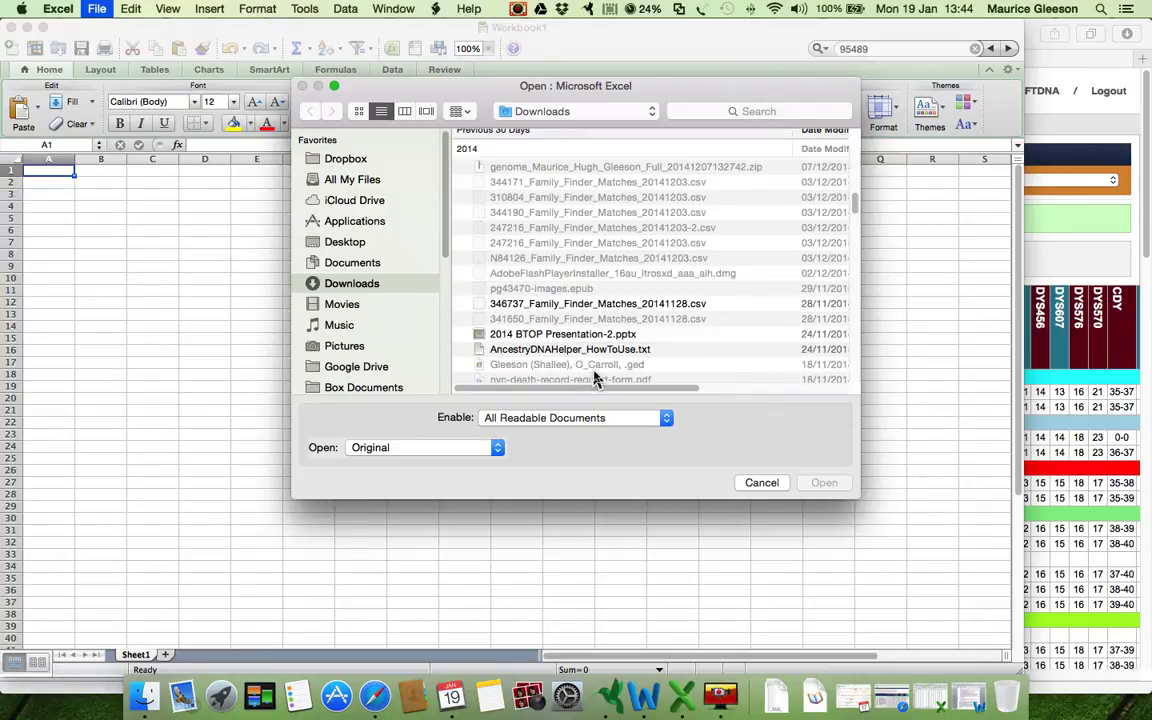
scroll(594, 378, down, 15)
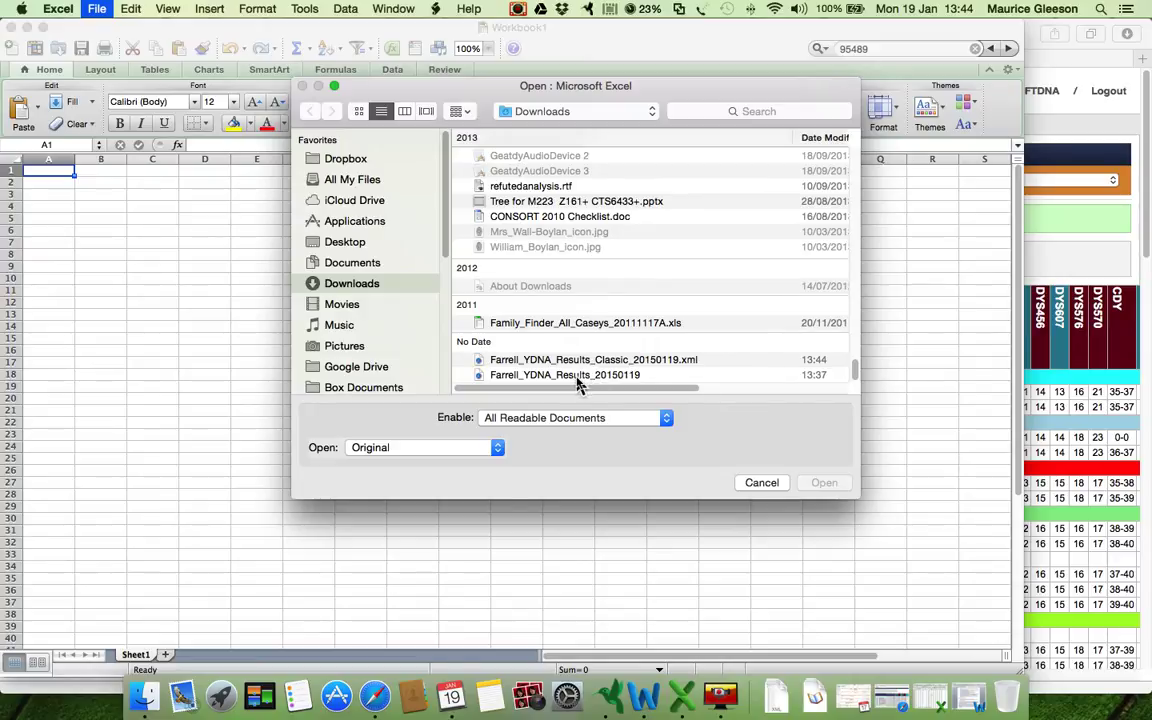
click(587, 366)
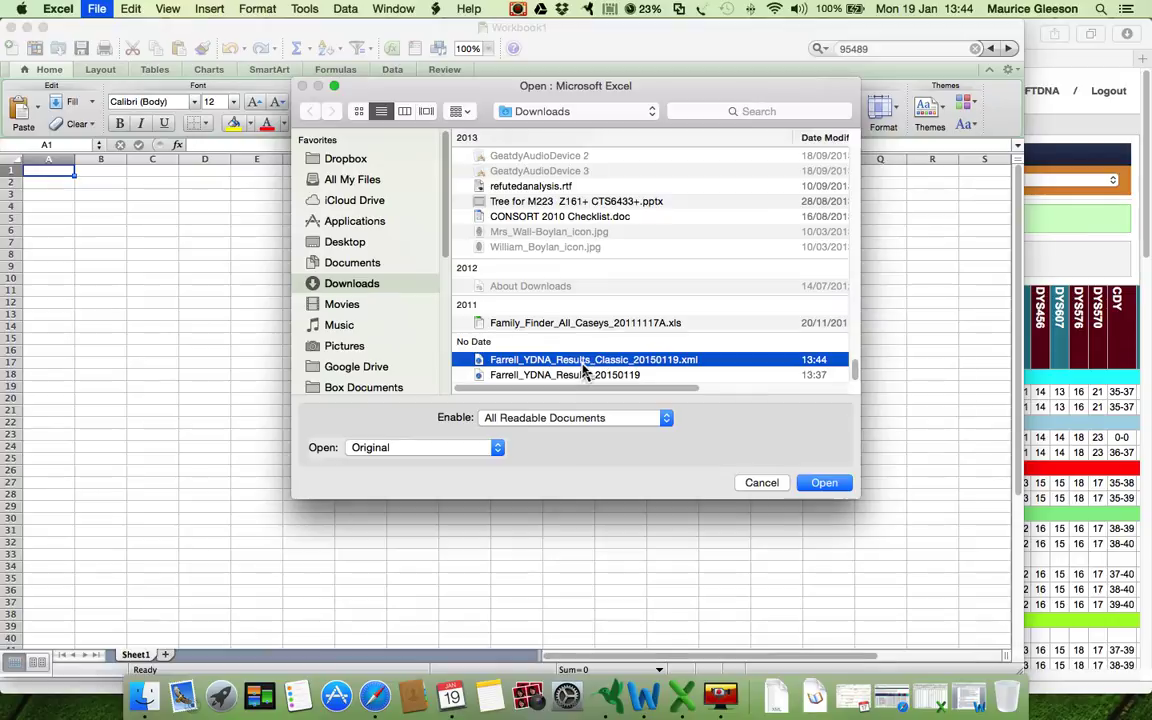
double_click(583, 364)
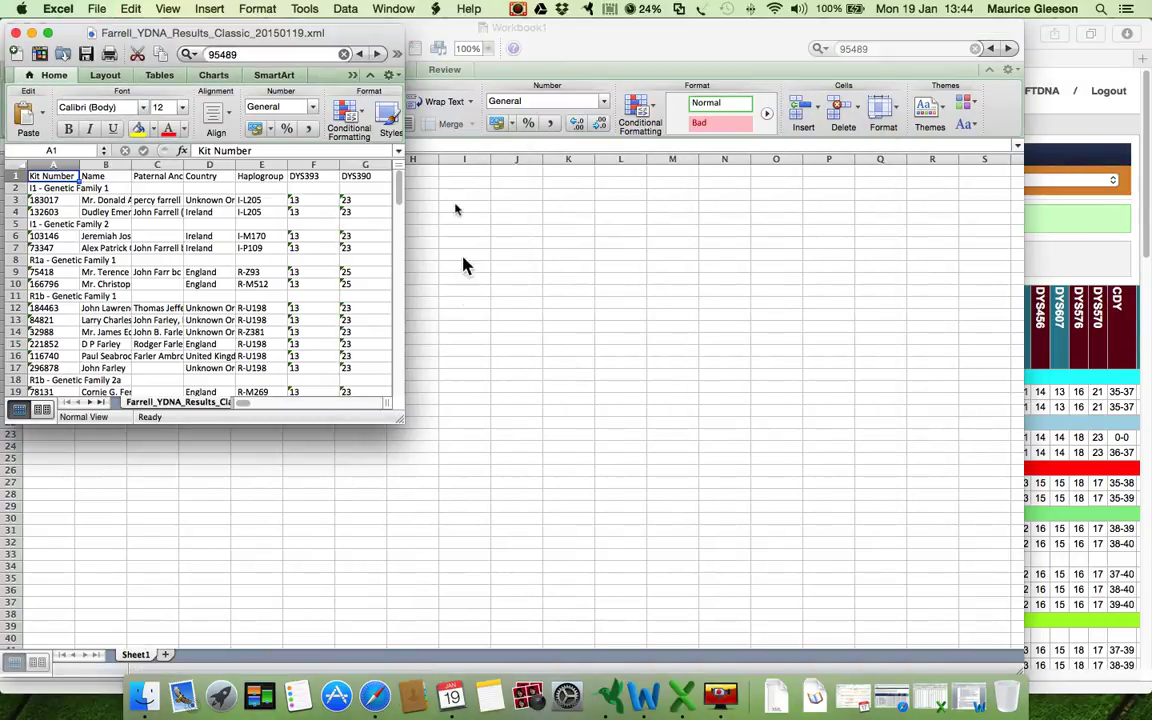
Step: Maximise the window and delete columns B–E so DYS393 directly follows Kit Number
click(47, 35)
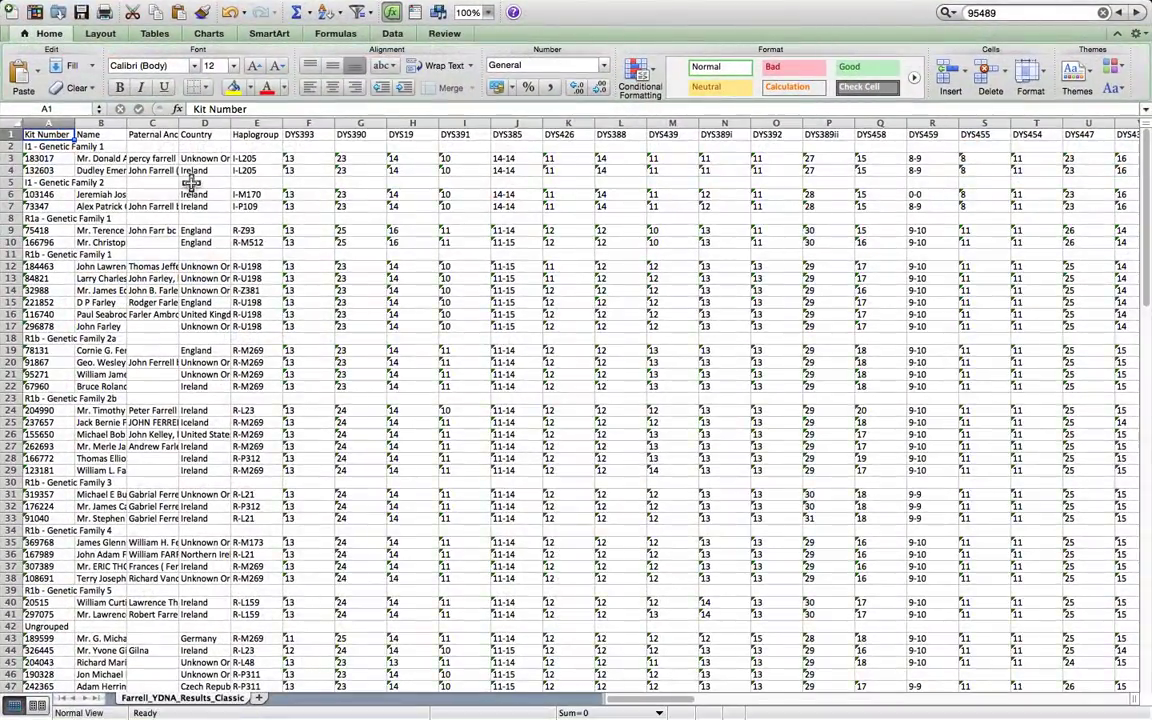
click(106, 118)
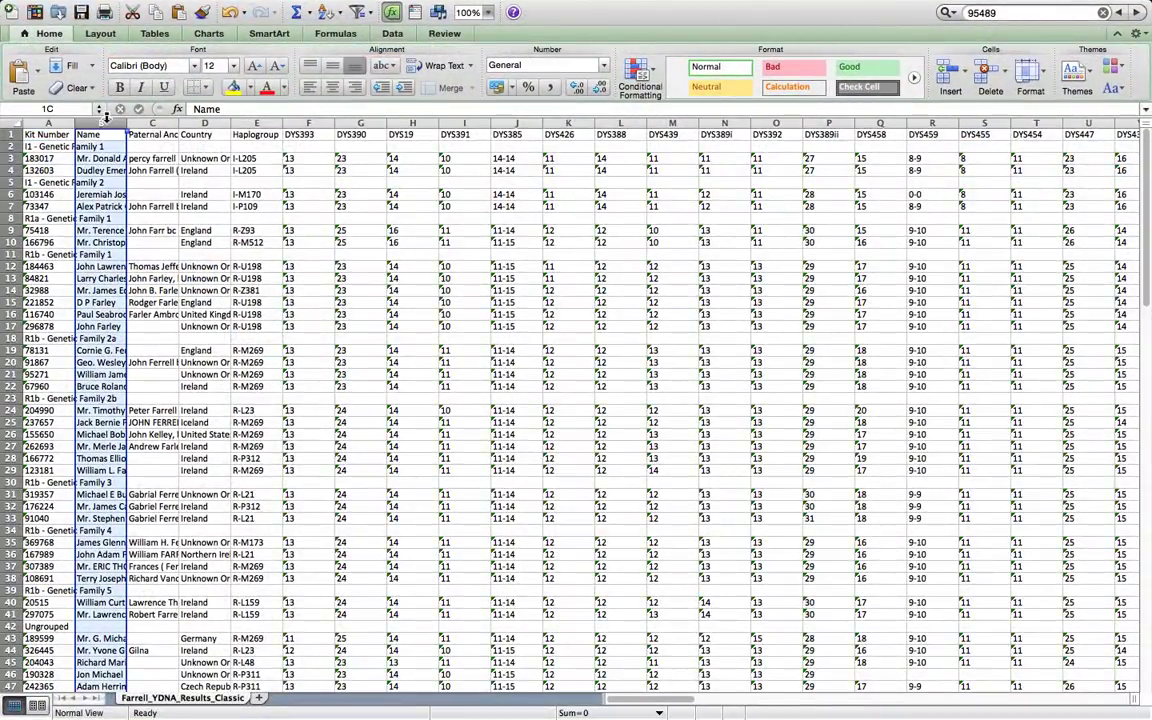
drag(127, 120, 224, 138)
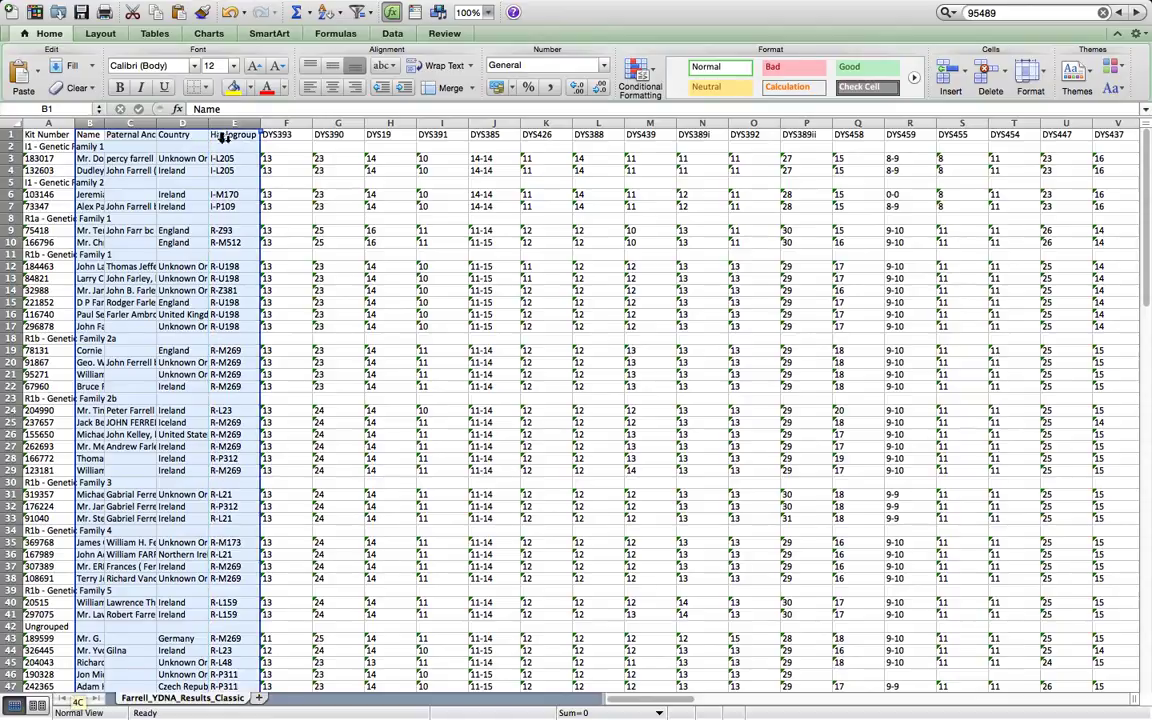
click(991, 74)
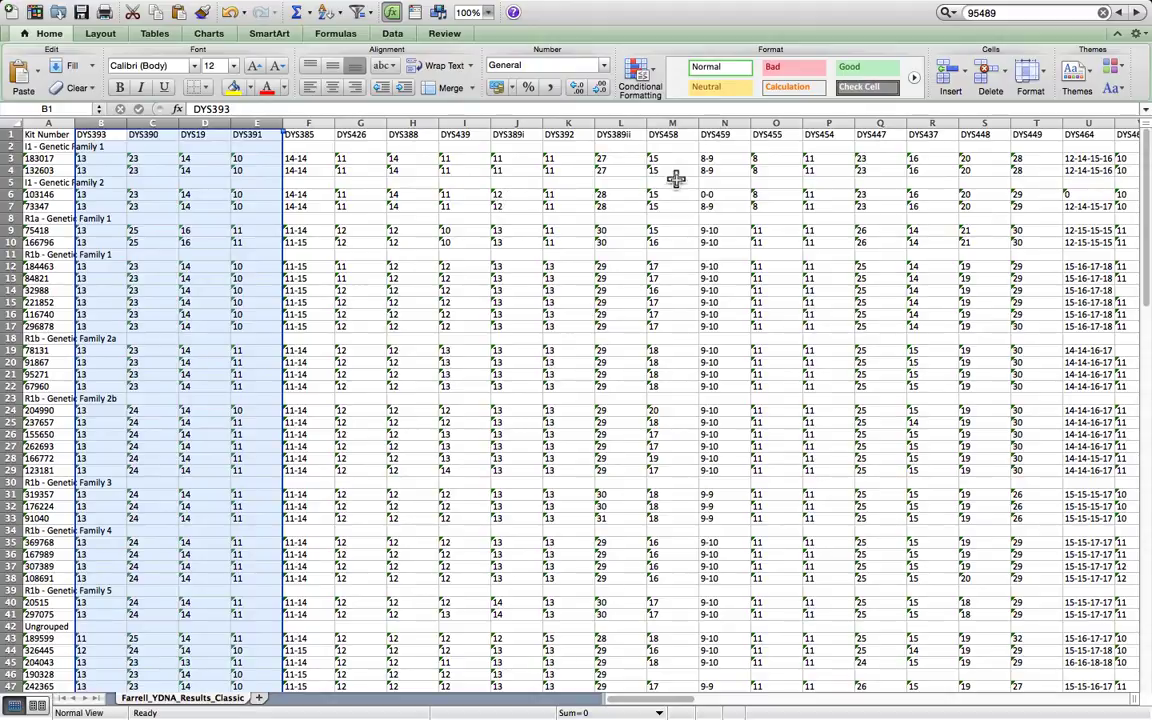
click(318, 122)
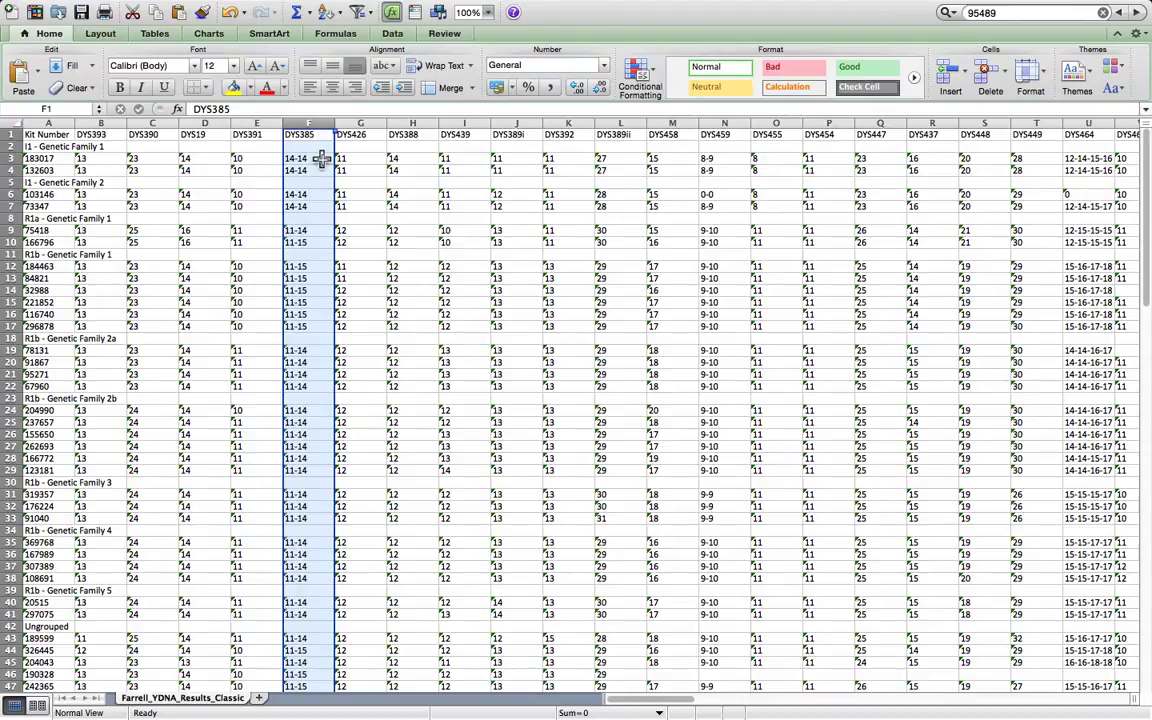
Step: Insert an empty column right after DYS385 and select the DYS385 column
click(362, 122)
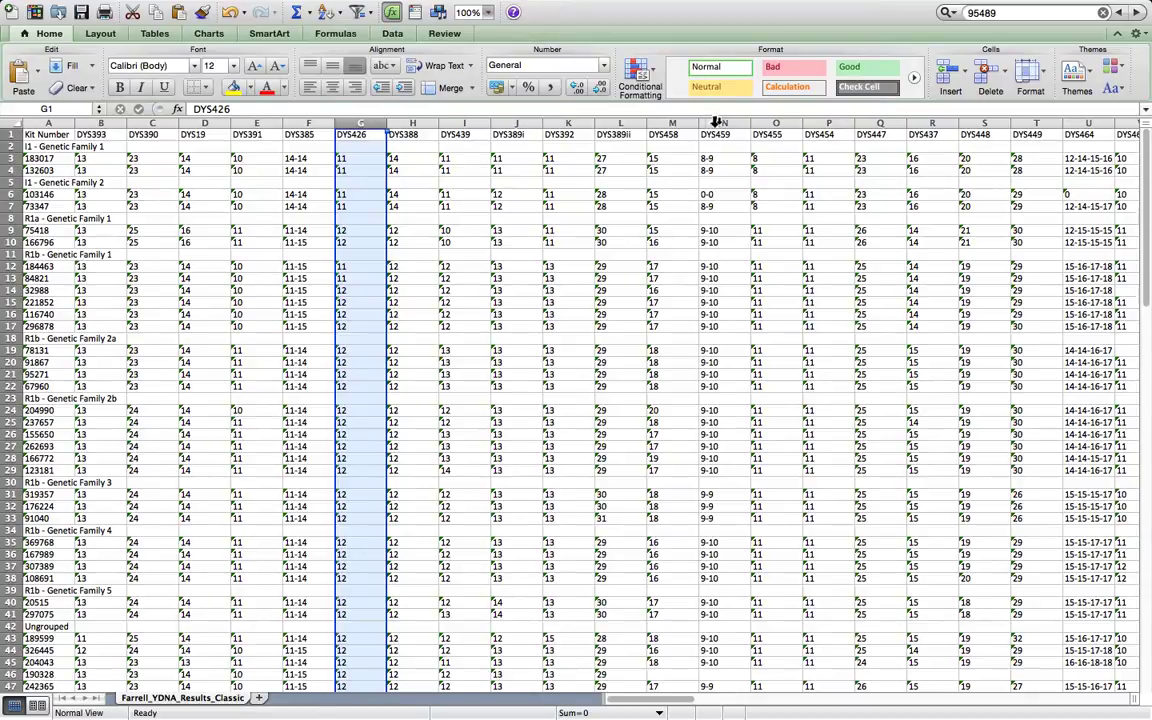
click(948, 68)
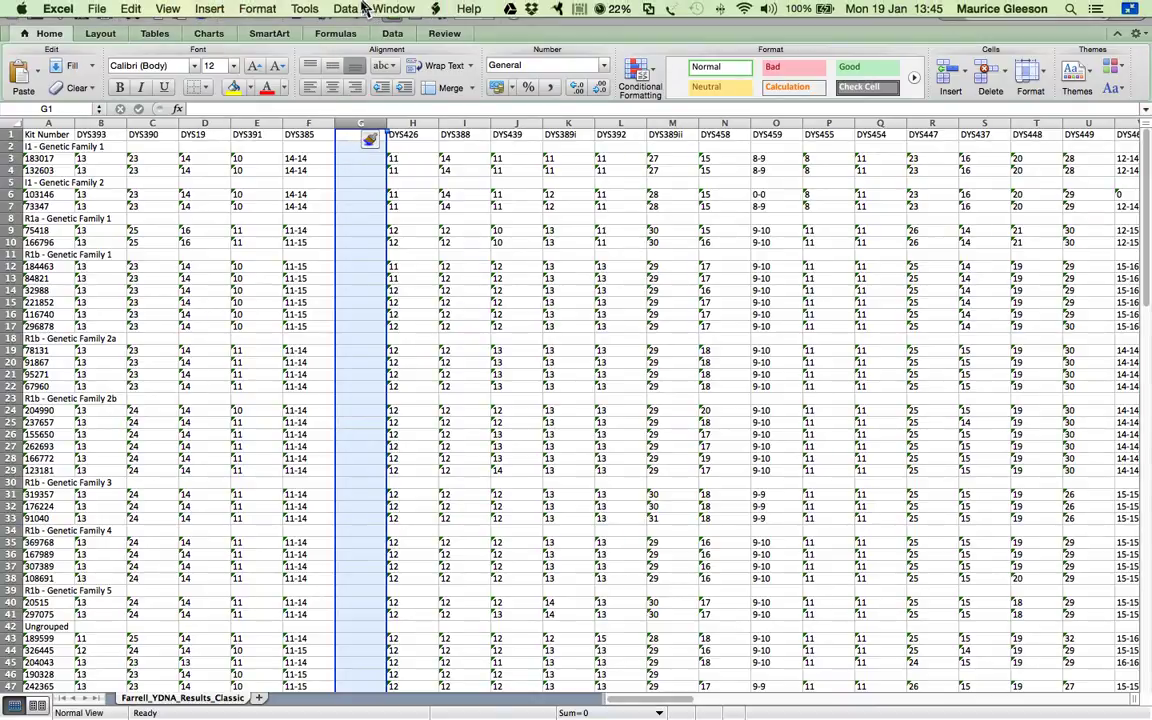
click(352, 9)
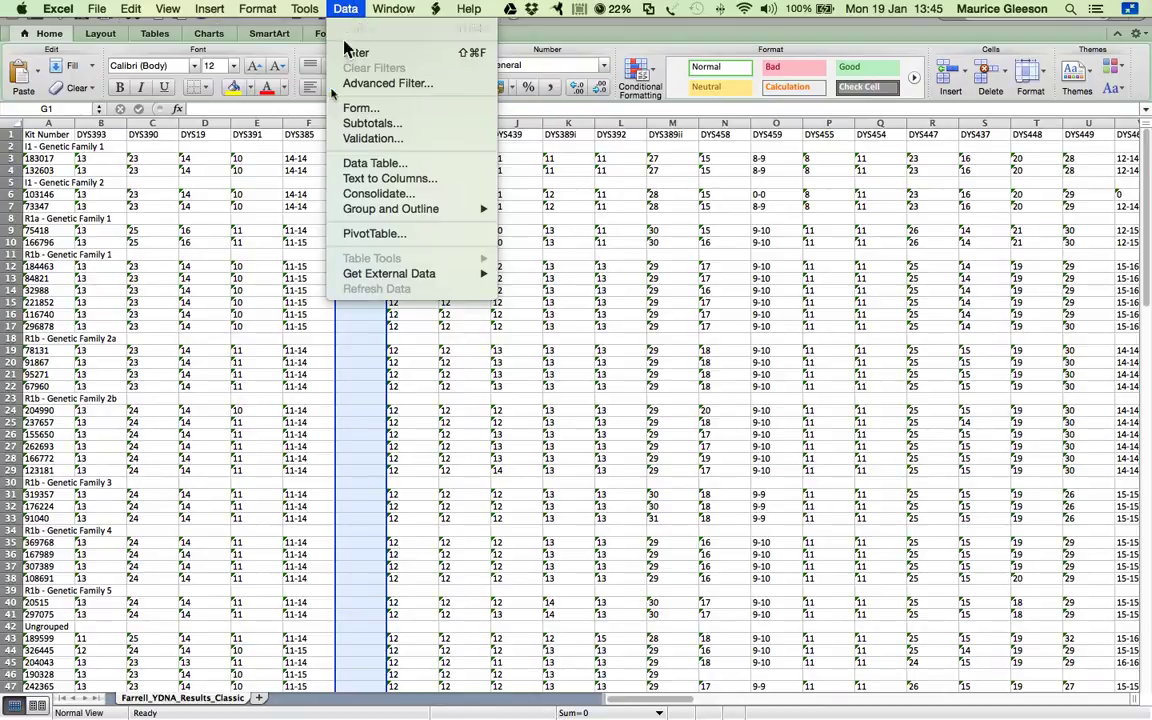
click(308, 130)
click(308, 121)
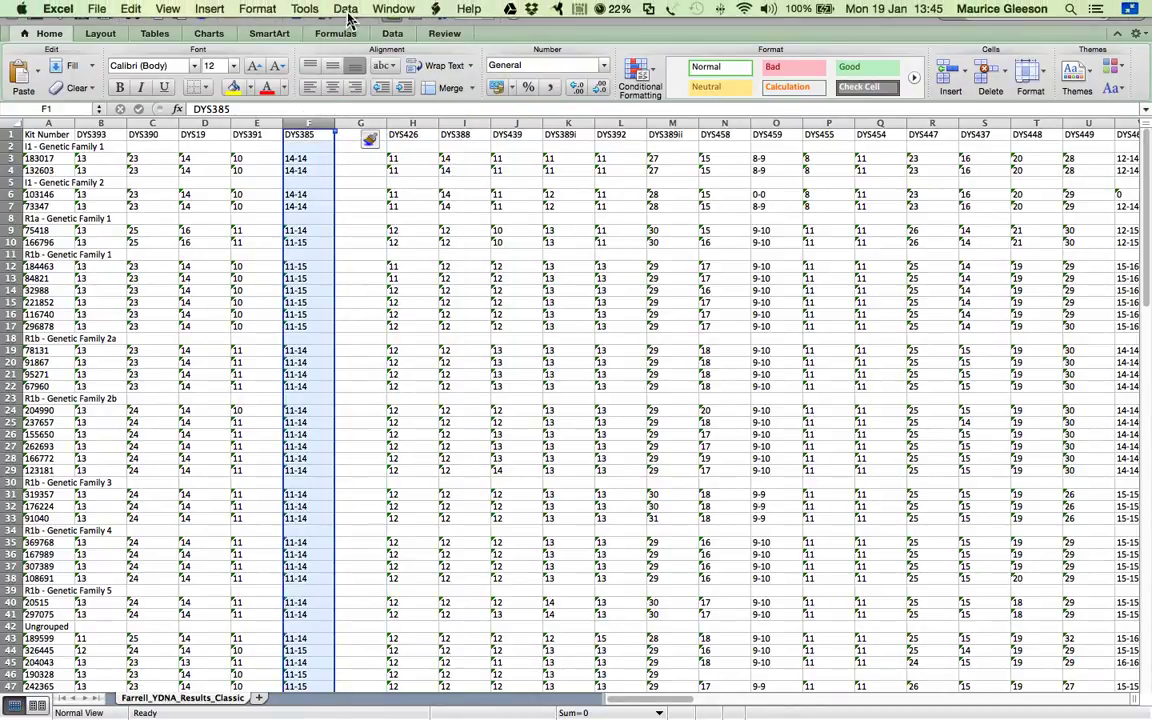
Step: Split DYS385 with Text to Columns using '-' as delimiter, e.g. 14-14 into 14 and 14
click(347, 10)
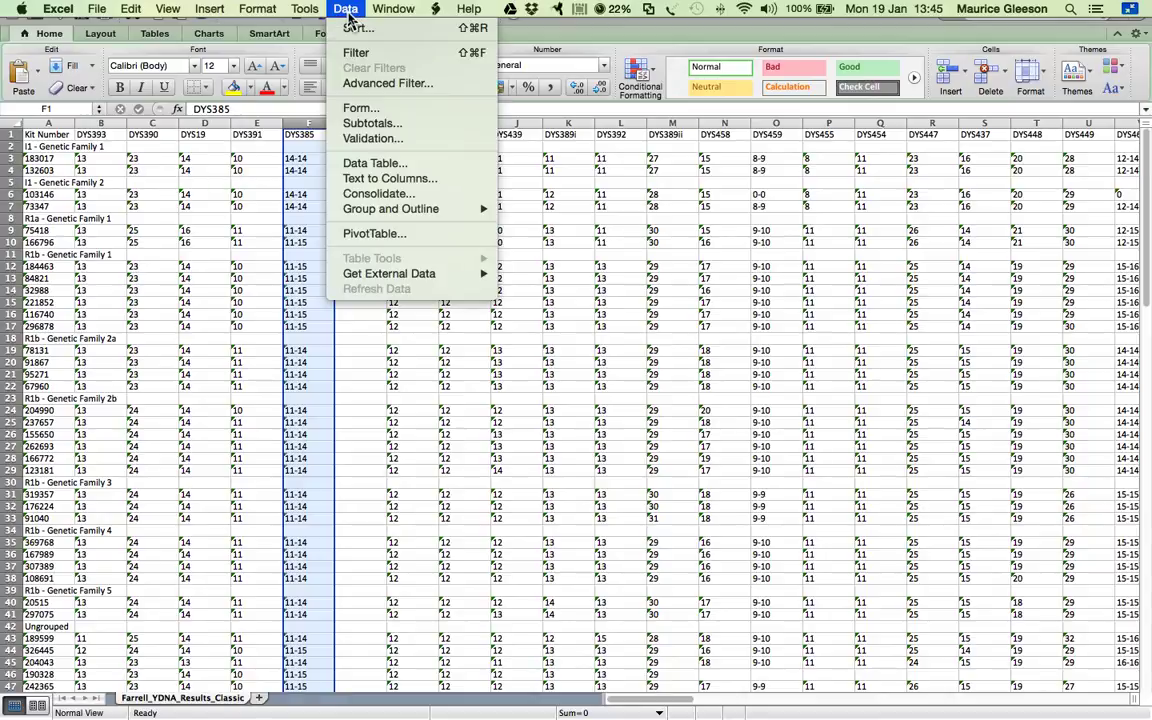
click(360, 179)
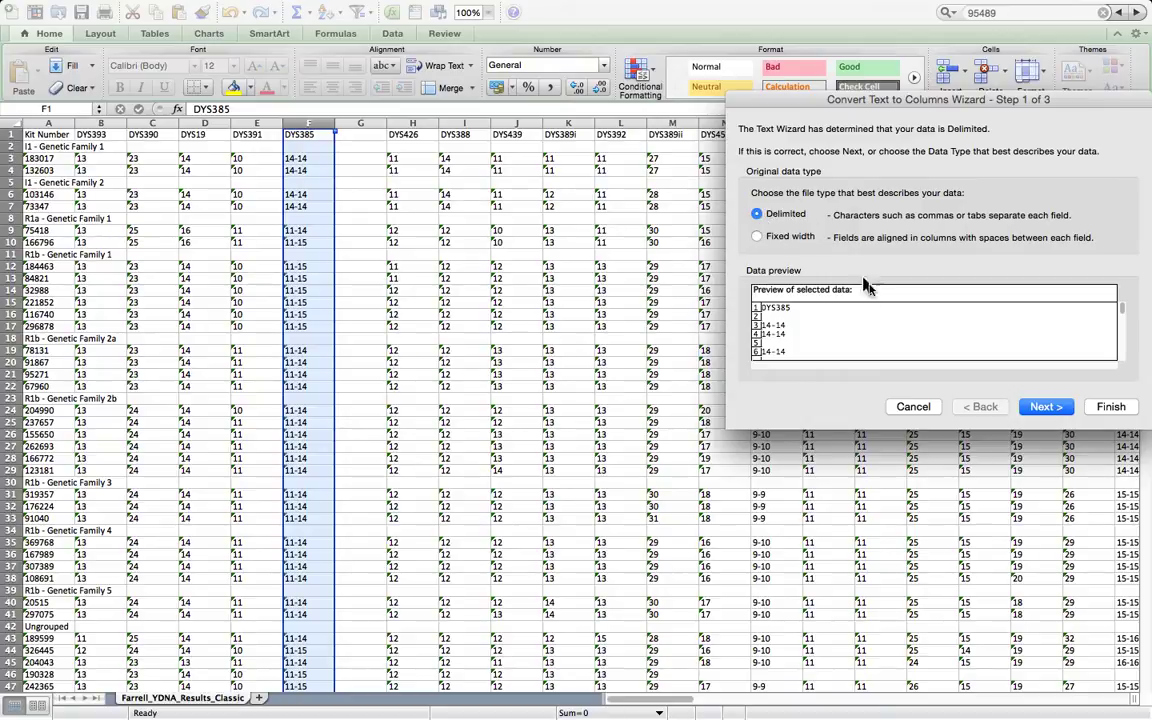
click(1044, 407)
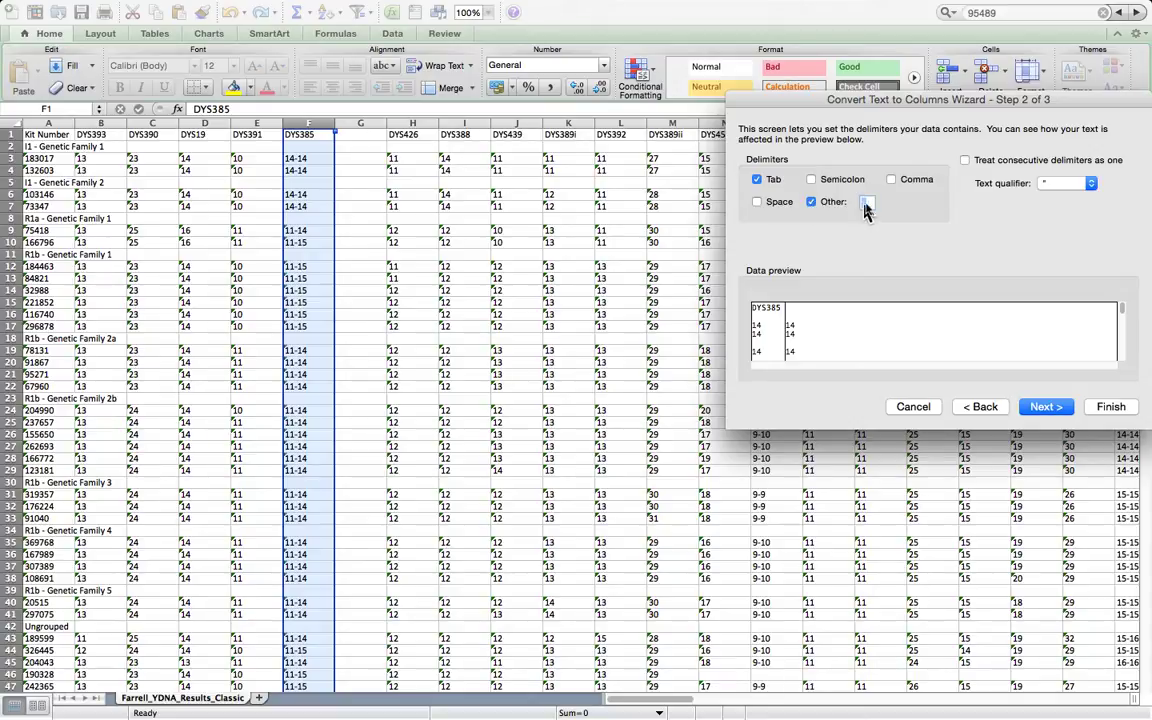
key(BackSpace)
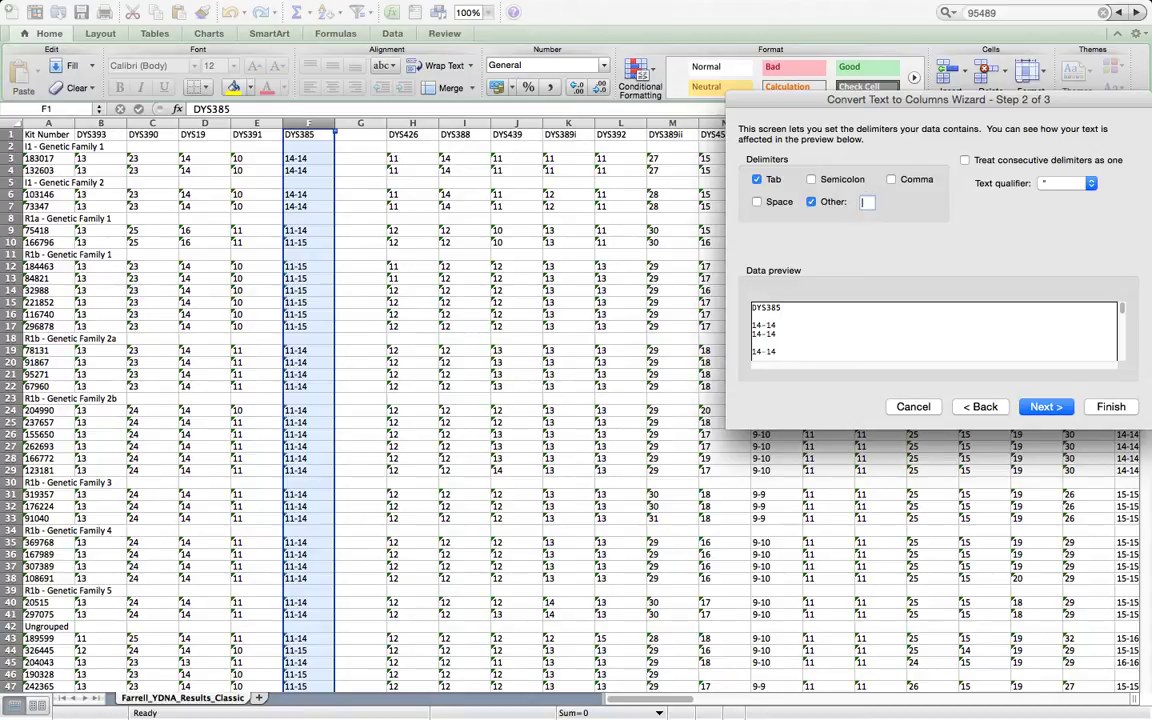
text(-)
key(BackSpace)
text(-)
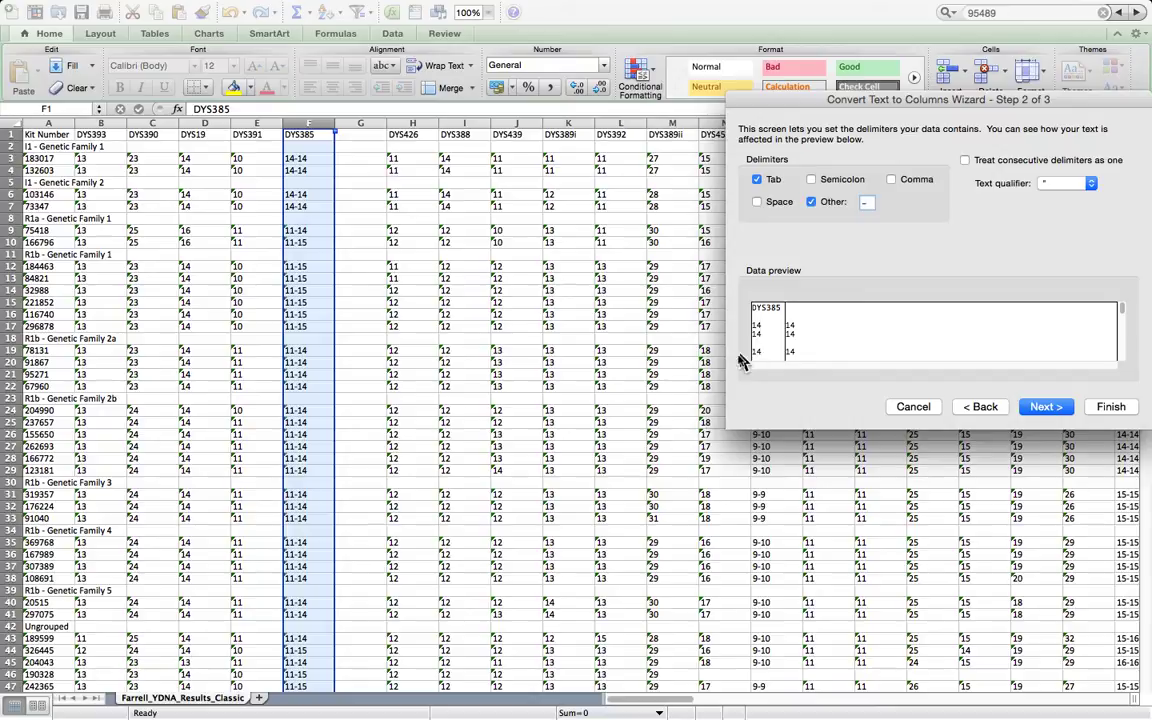
click(1042, 410)
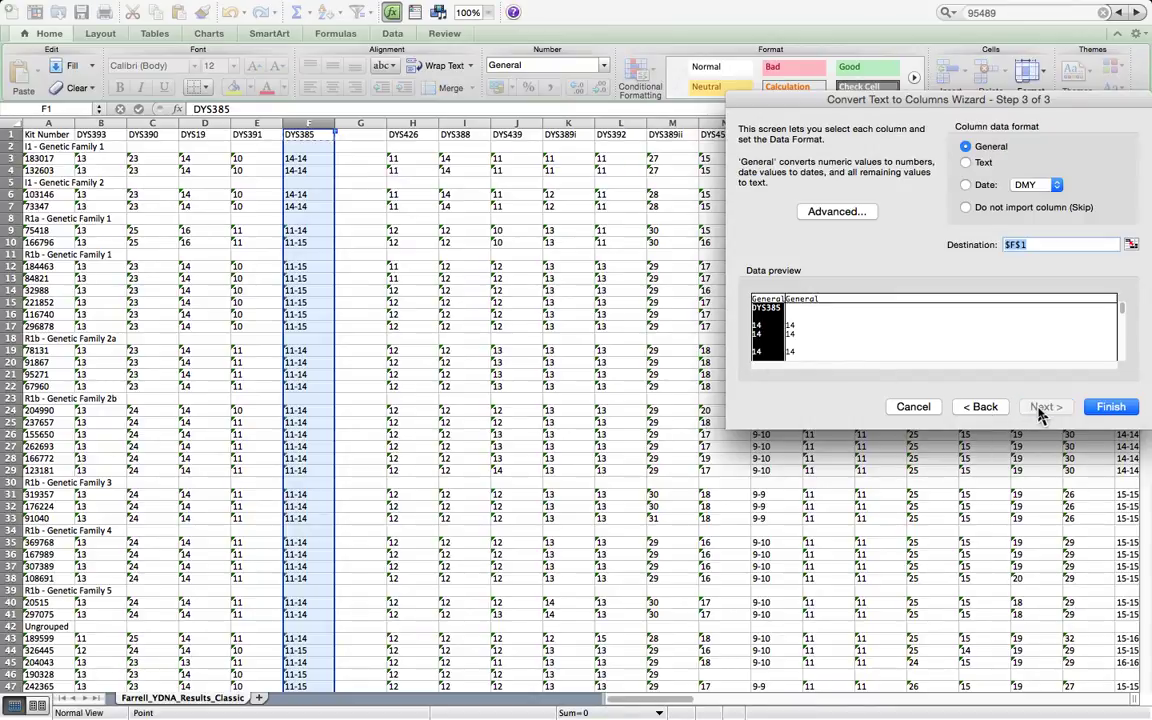
click(1107, 410)
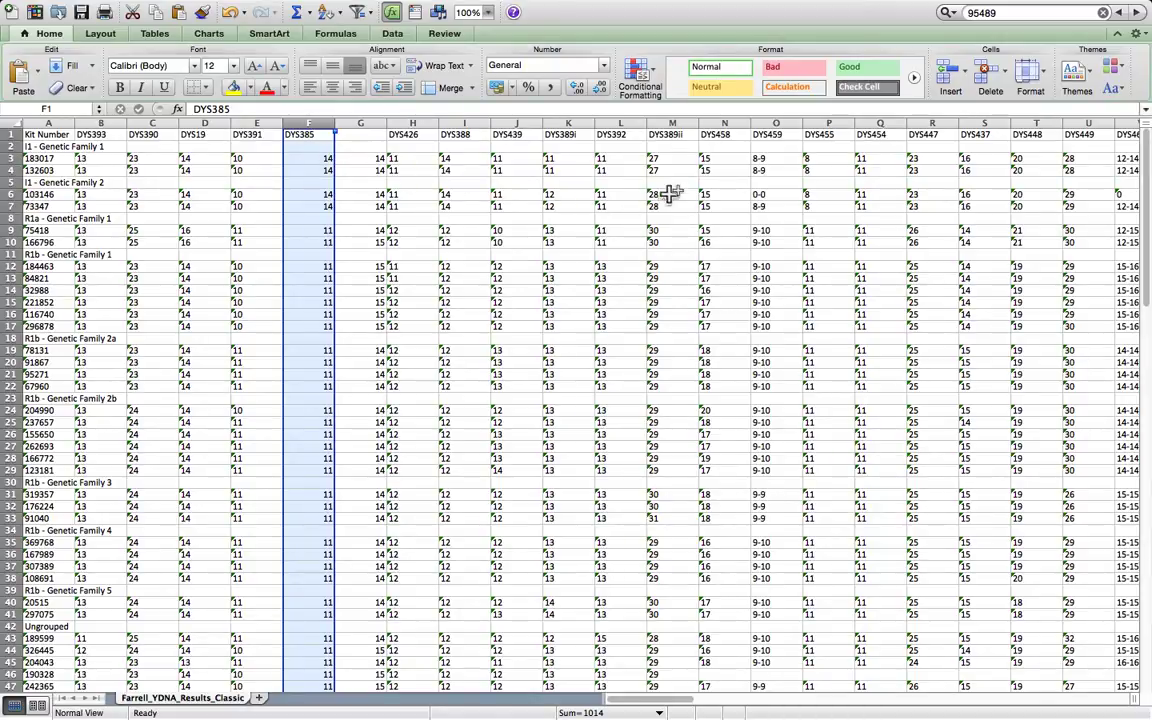
click(779, 124)
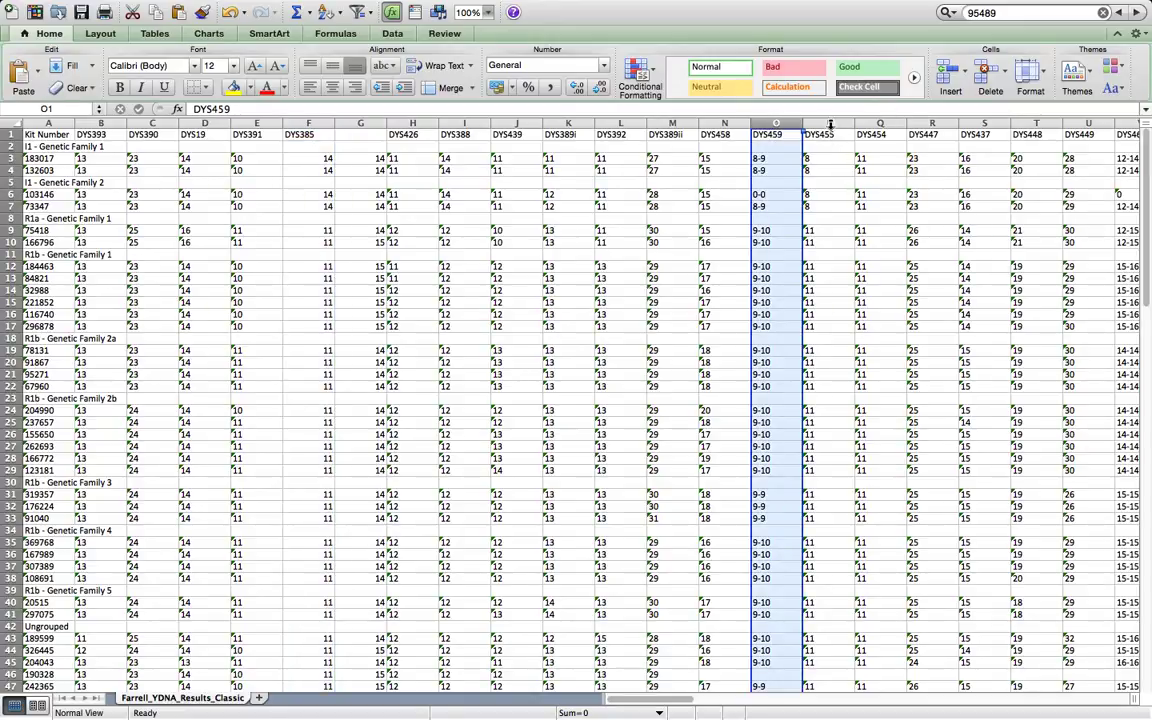
Step: Insert a blank column after DYS459 and split its values at the hyphen, e.g. 8 and 9
click(830, 123)
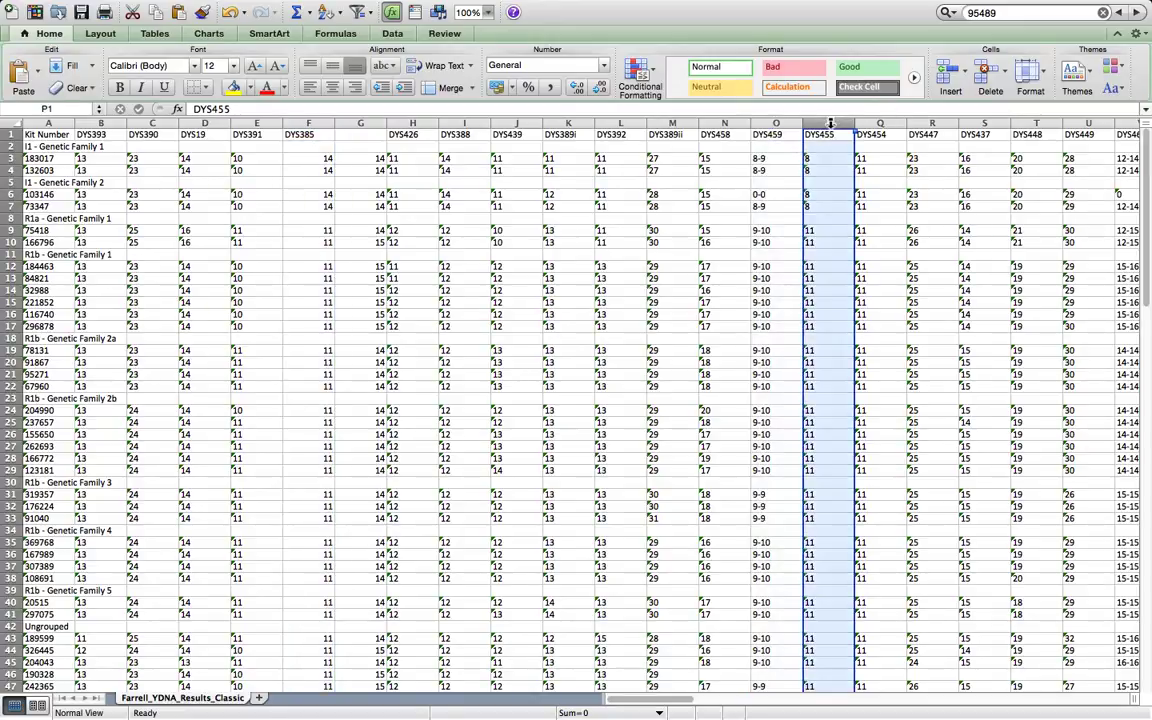
click(953, 84)
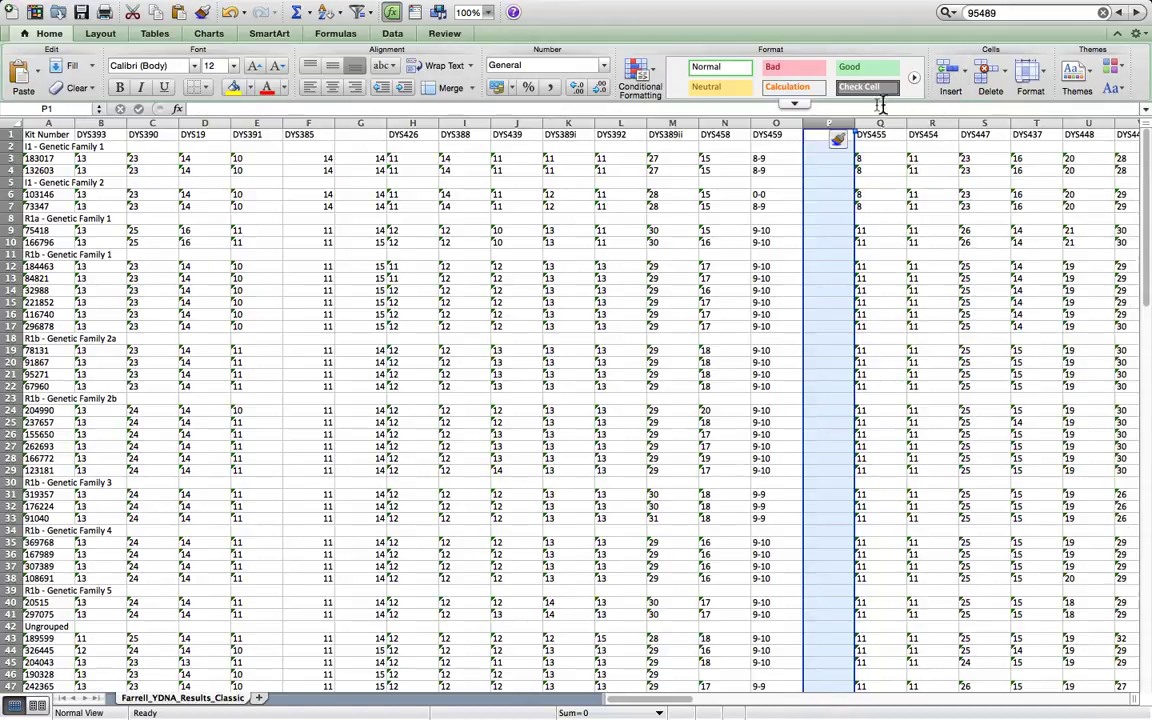
click(773, 120)
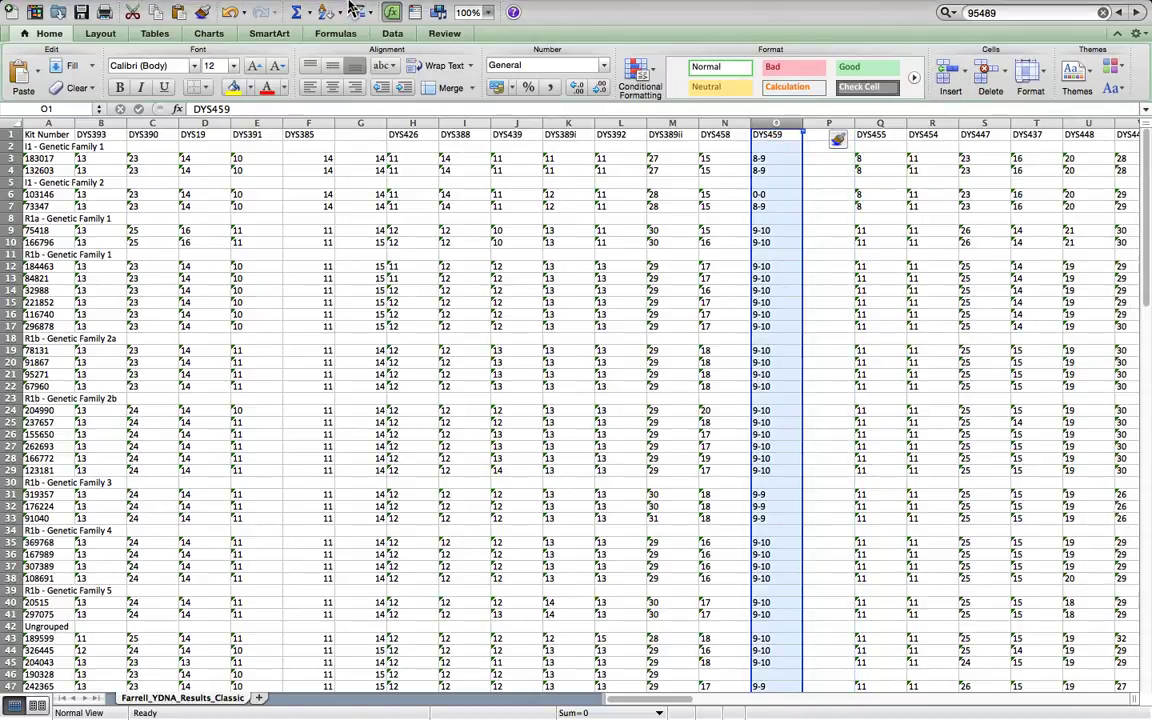
click(348, 8)
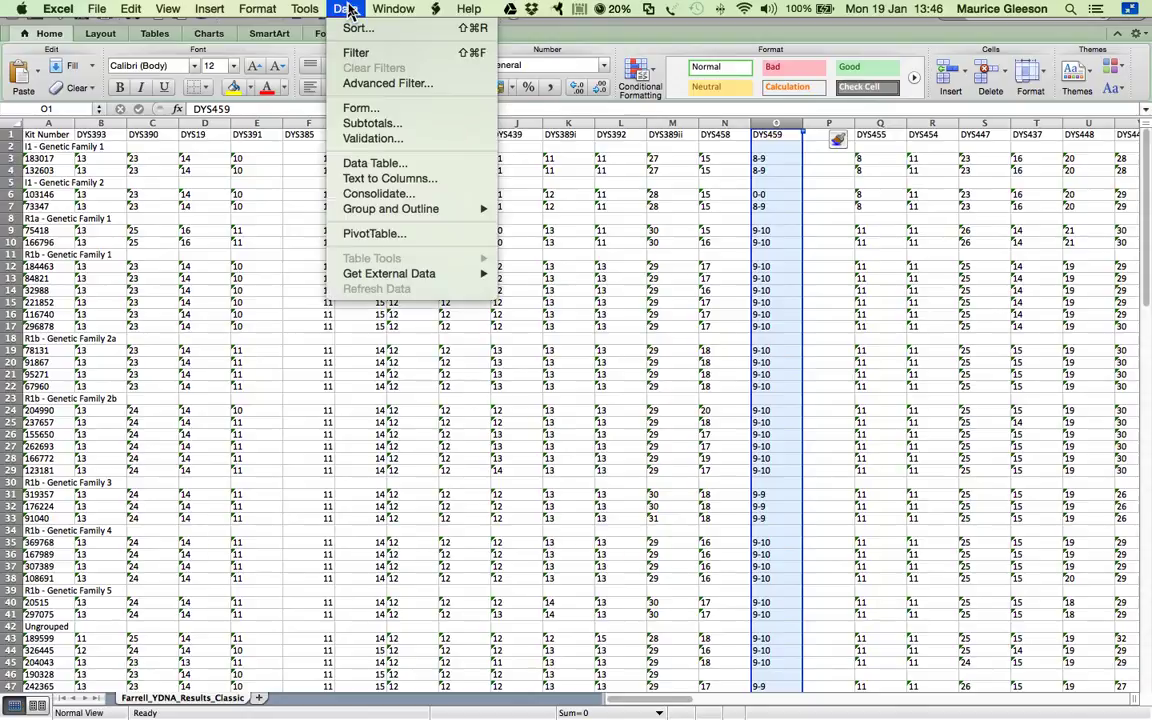
click(360, 182)
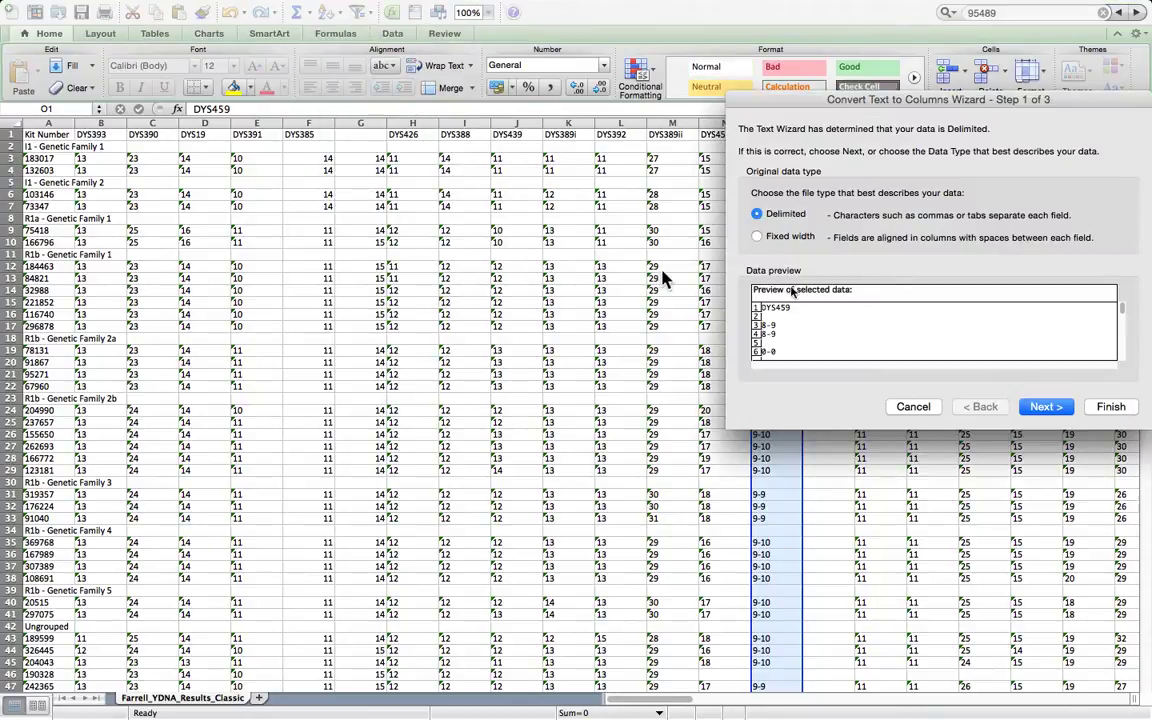
click(1060, 408)
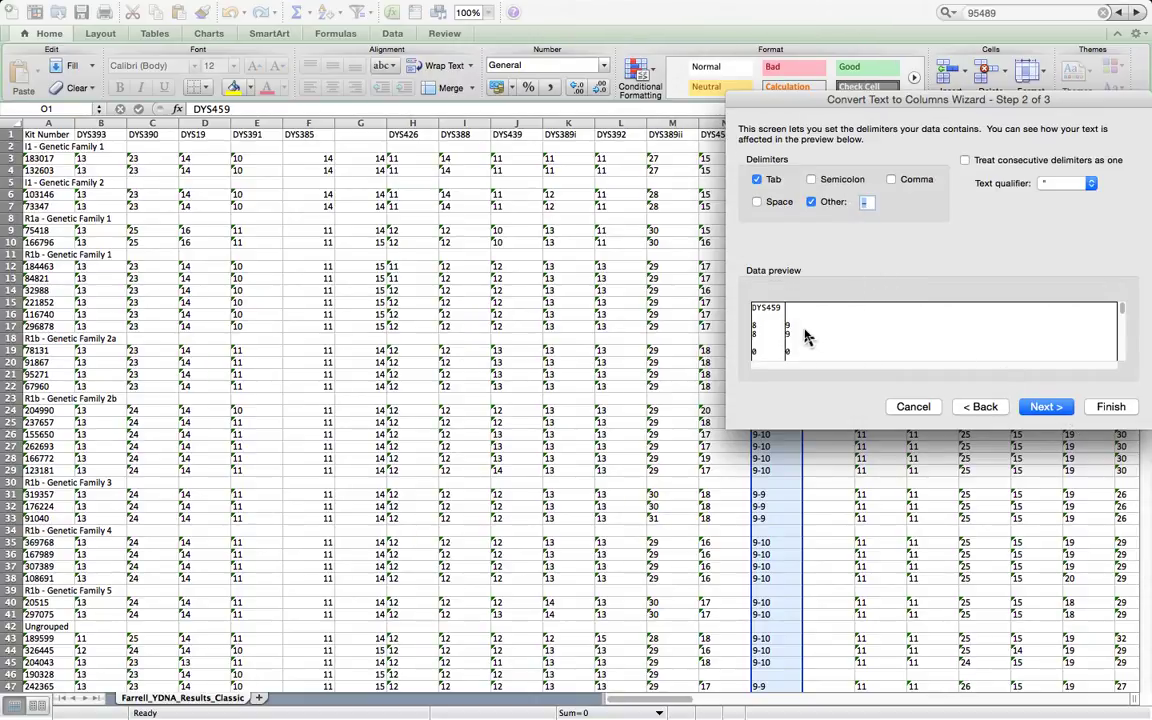
click(1045, 407)
click(1110, 407)
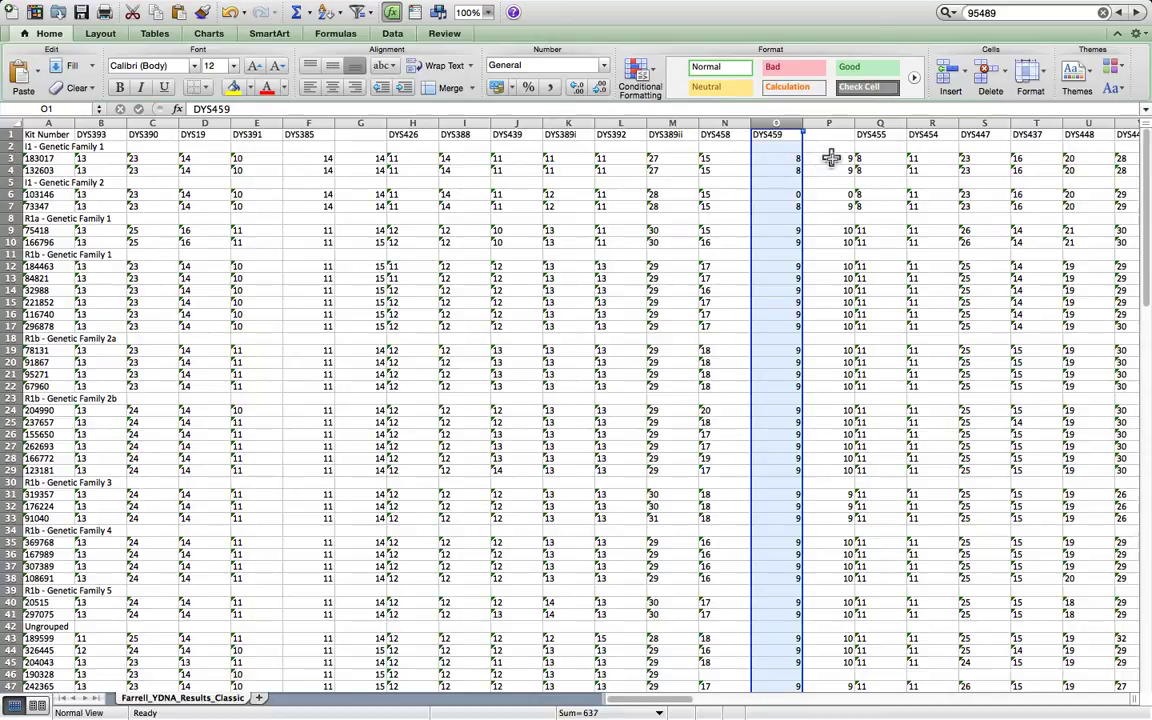
Step: Enter the heading 459b in cell P1 for the second DYS459 column
click(828, 135)
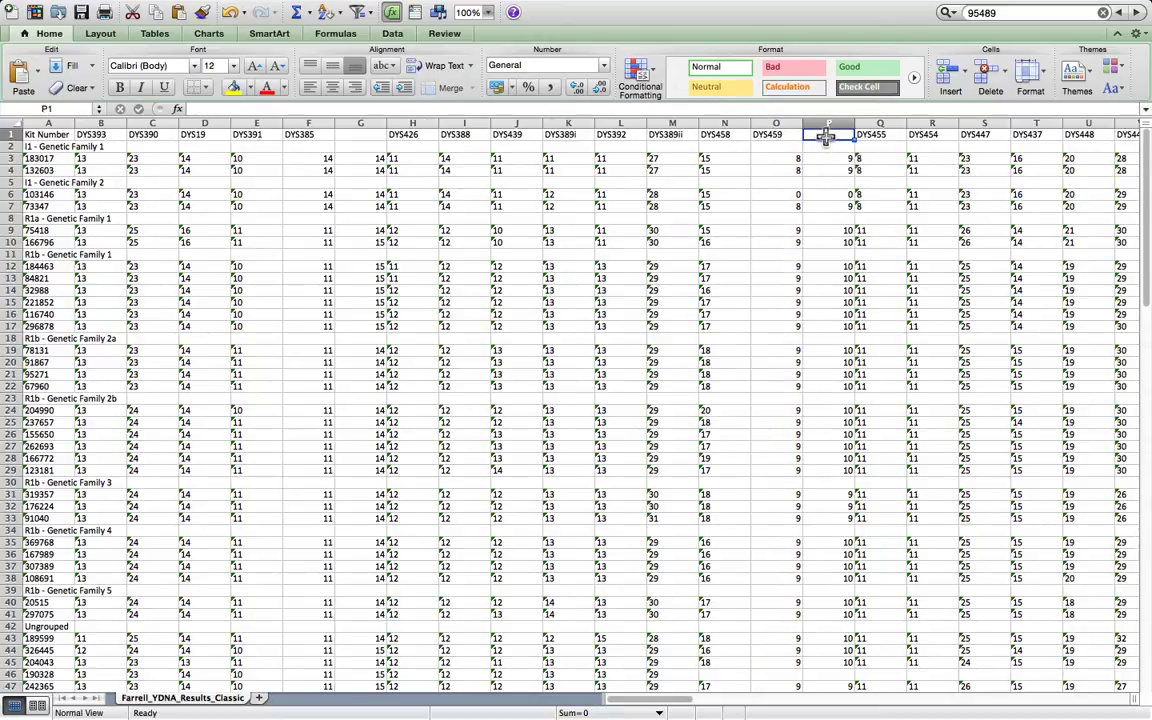
text(4)
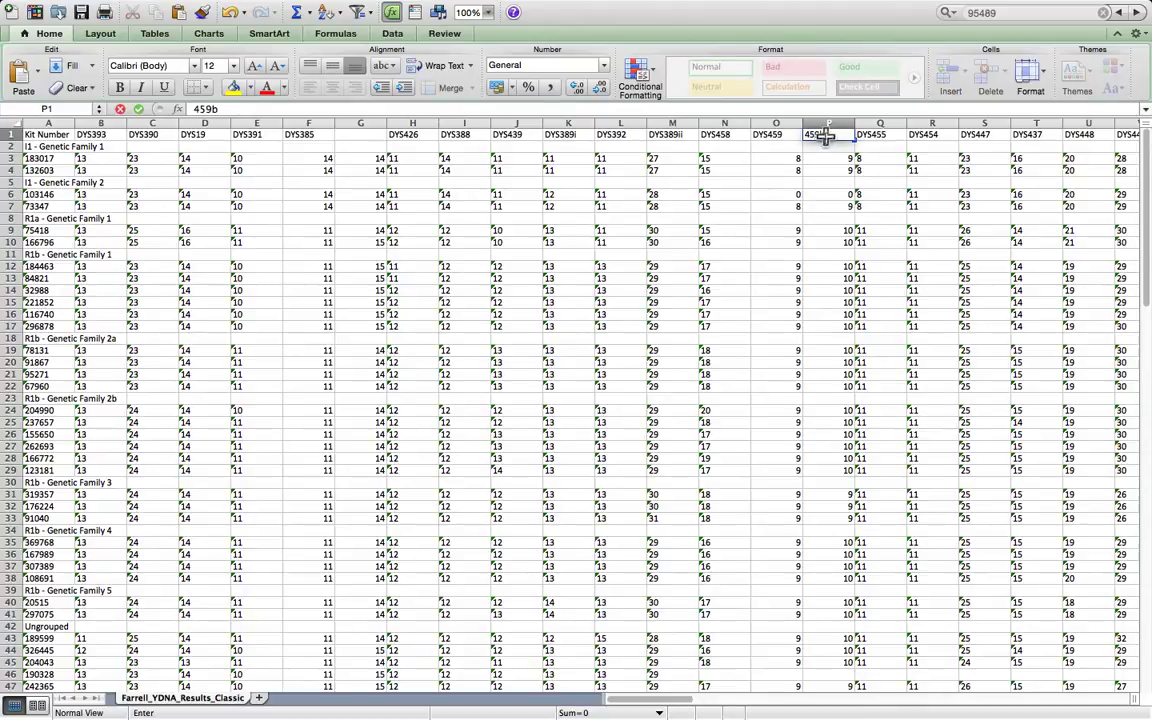
text(59b)
click(830, 183)
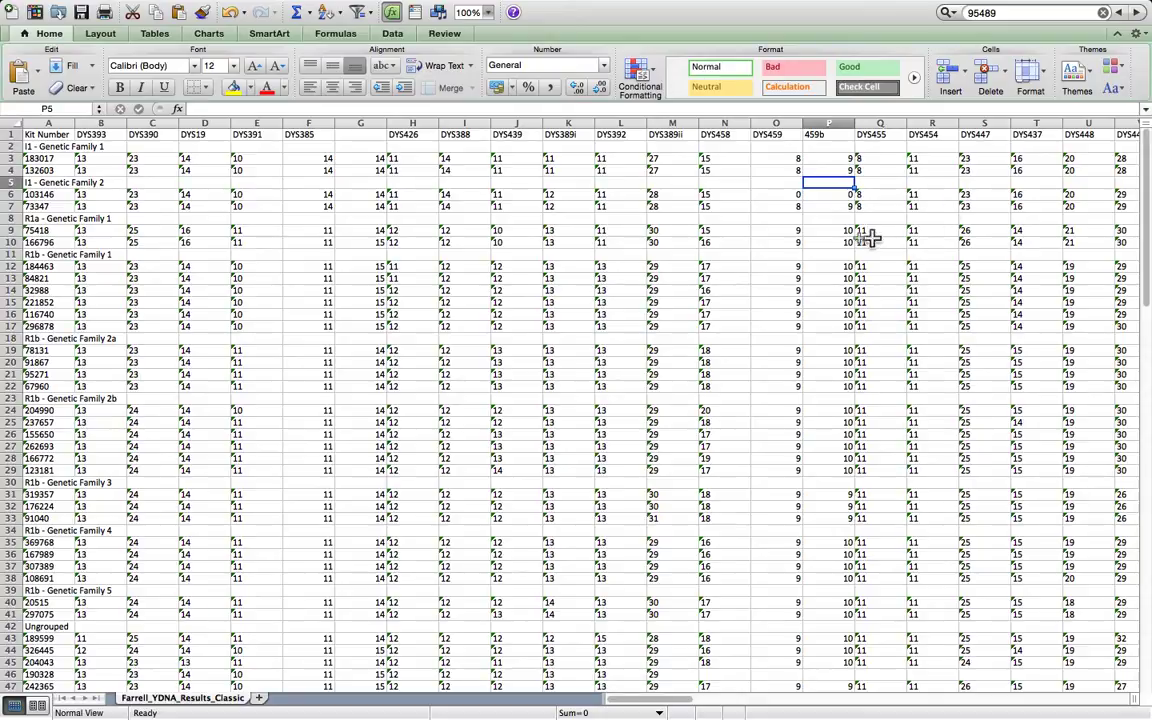
Step: Delete the 'I1 - Genetic Family 1' and 'I1 - Genetic Family 2' label rows
click(7, 146)
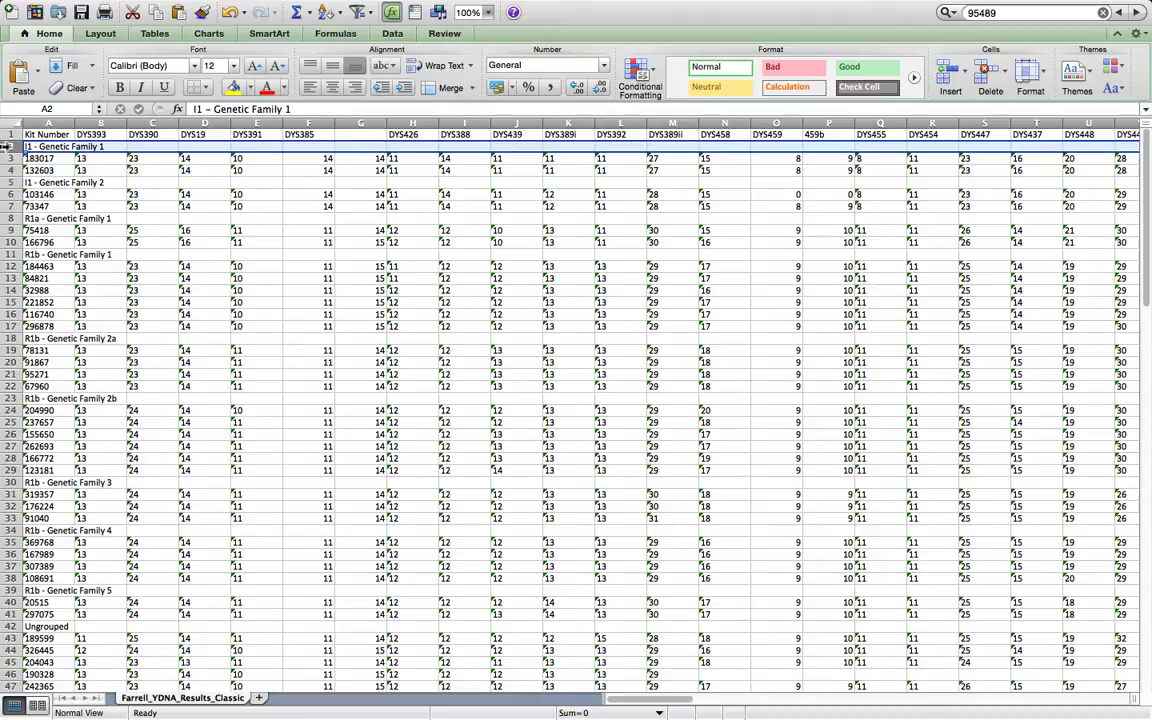
click(990, 74)
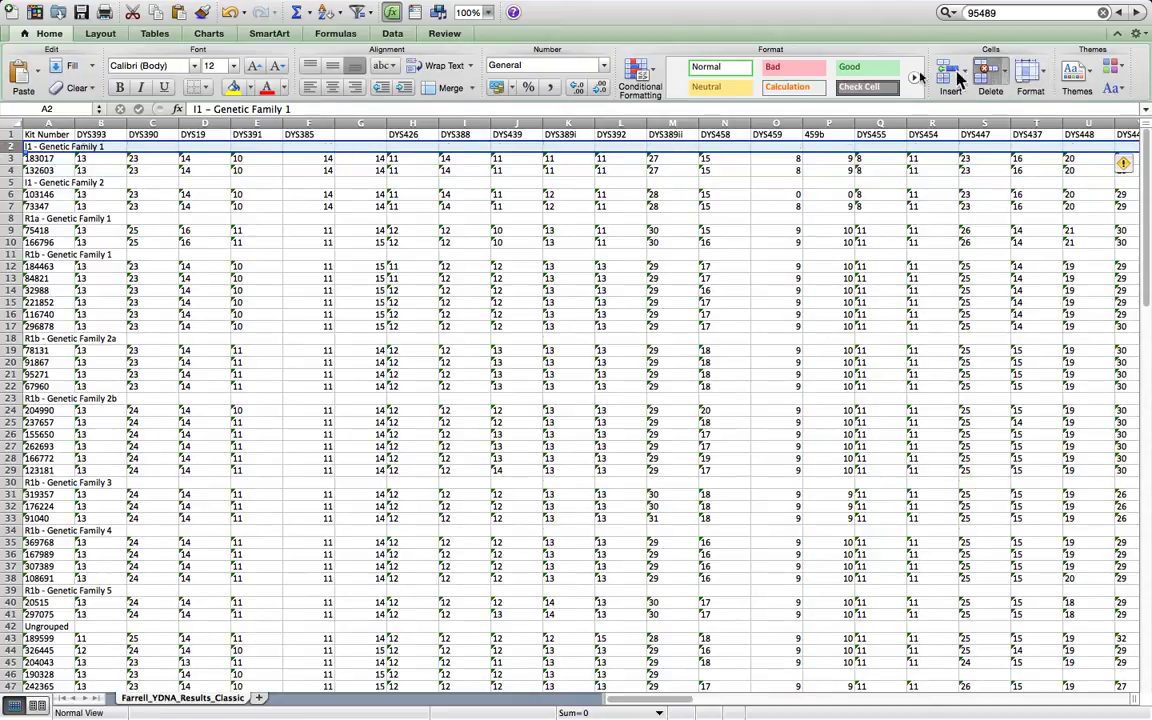
click(9, 170)
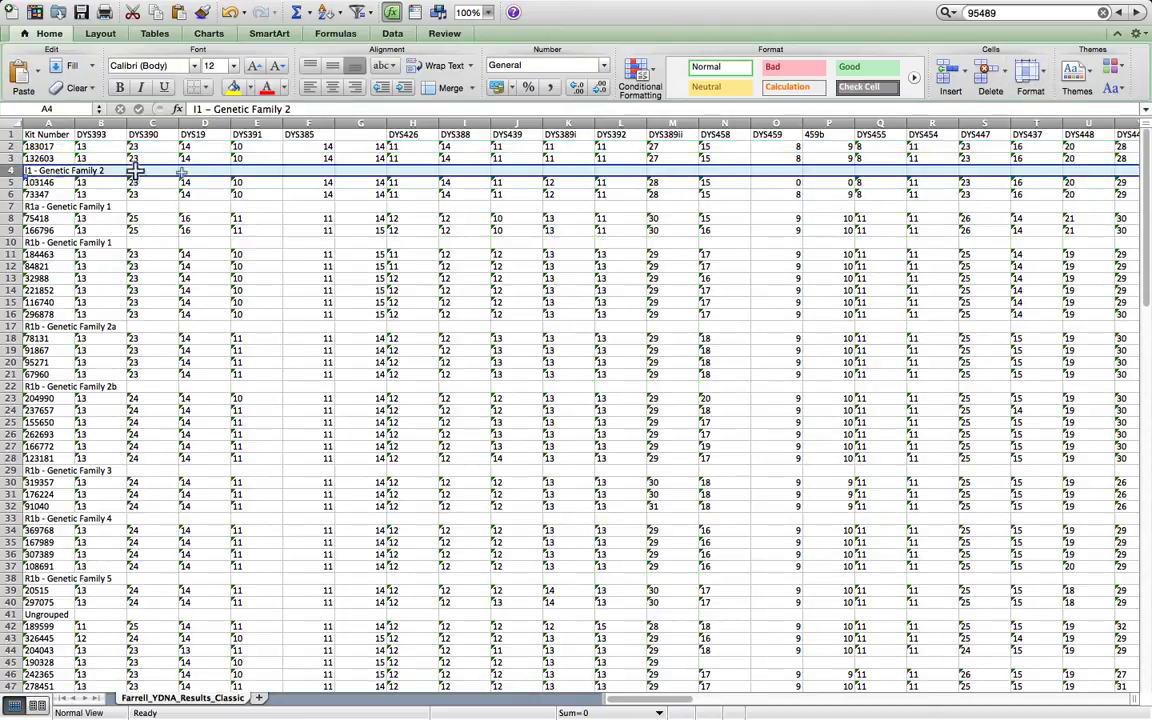
click(990, 77)
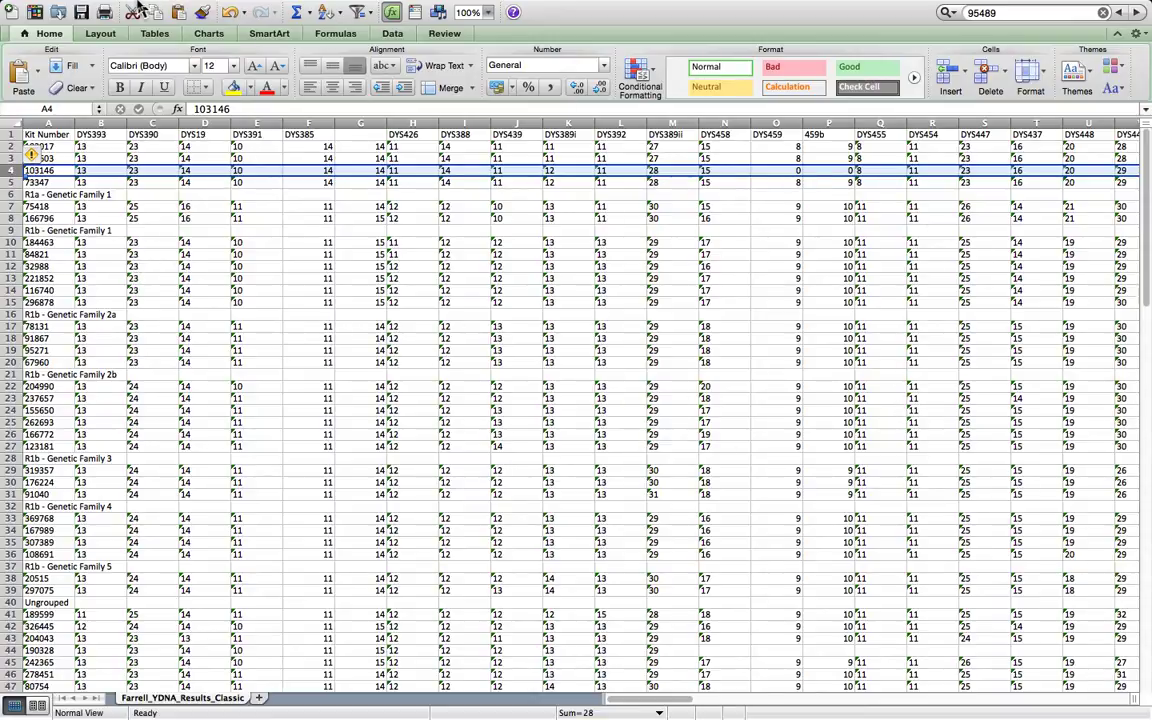
mouse_move(58, 6)
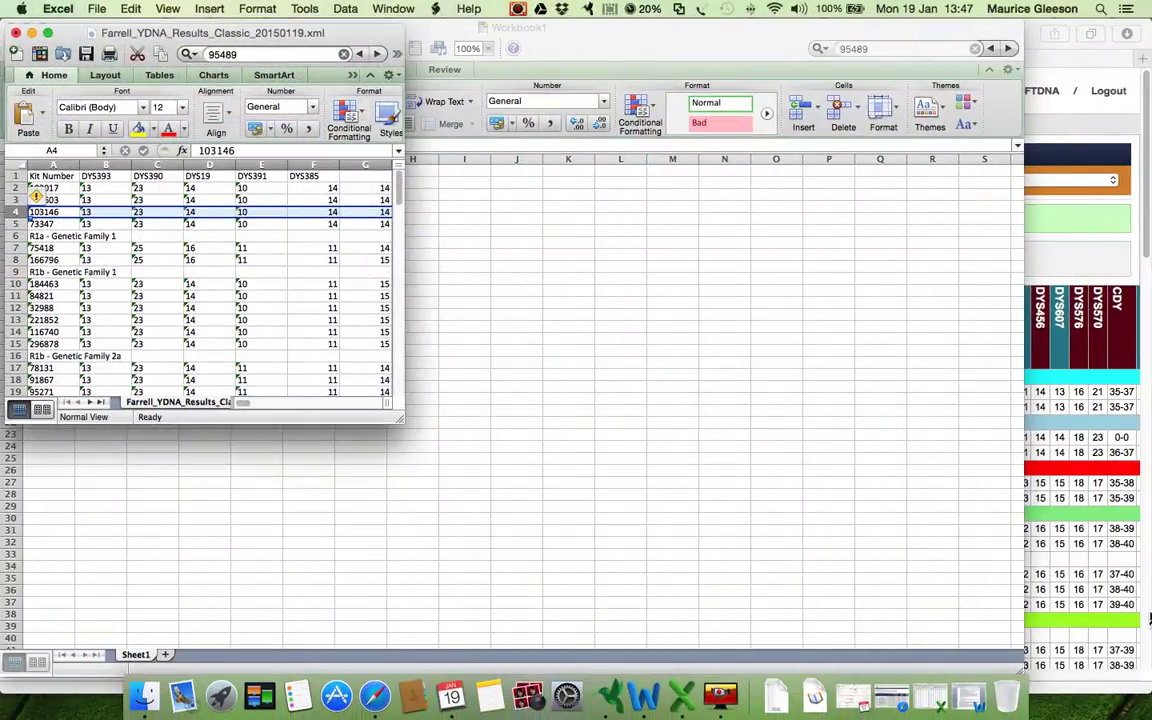
Step: Restore and widen the Farrell_YDNA_Results_20150119.xml window, then bring Safari's Y-Utility page forward
click(930, 695)
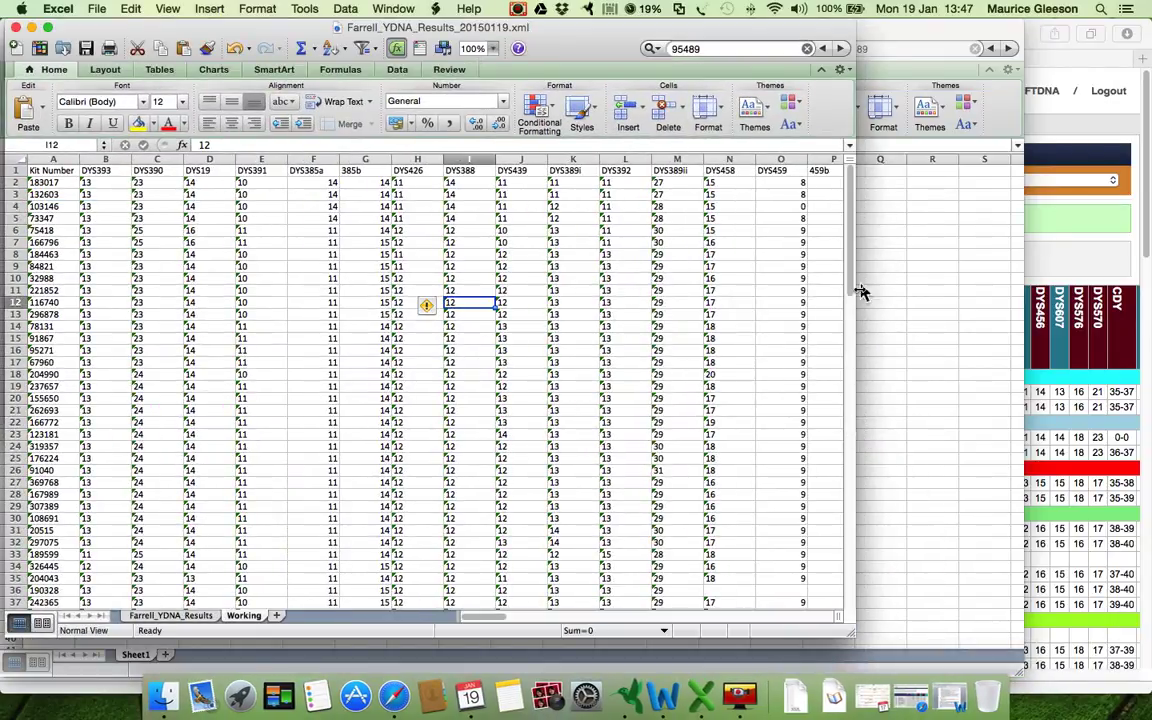
drag(856, 308, 1075, 309)
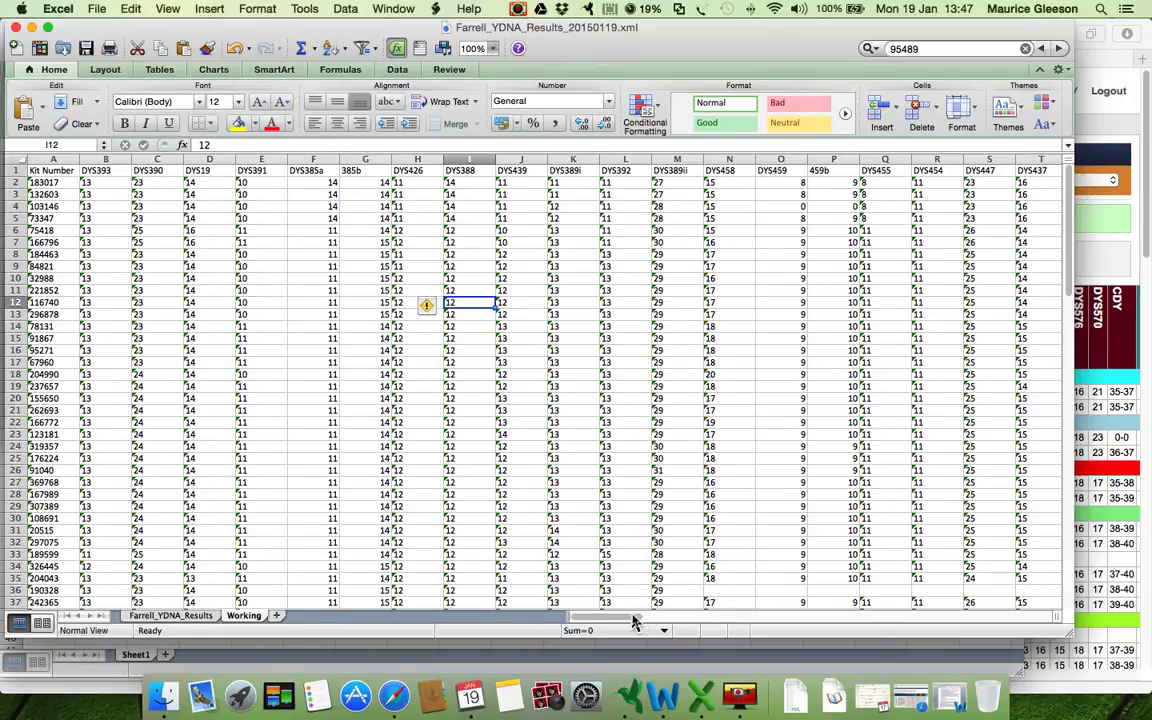
click(1107, 232)
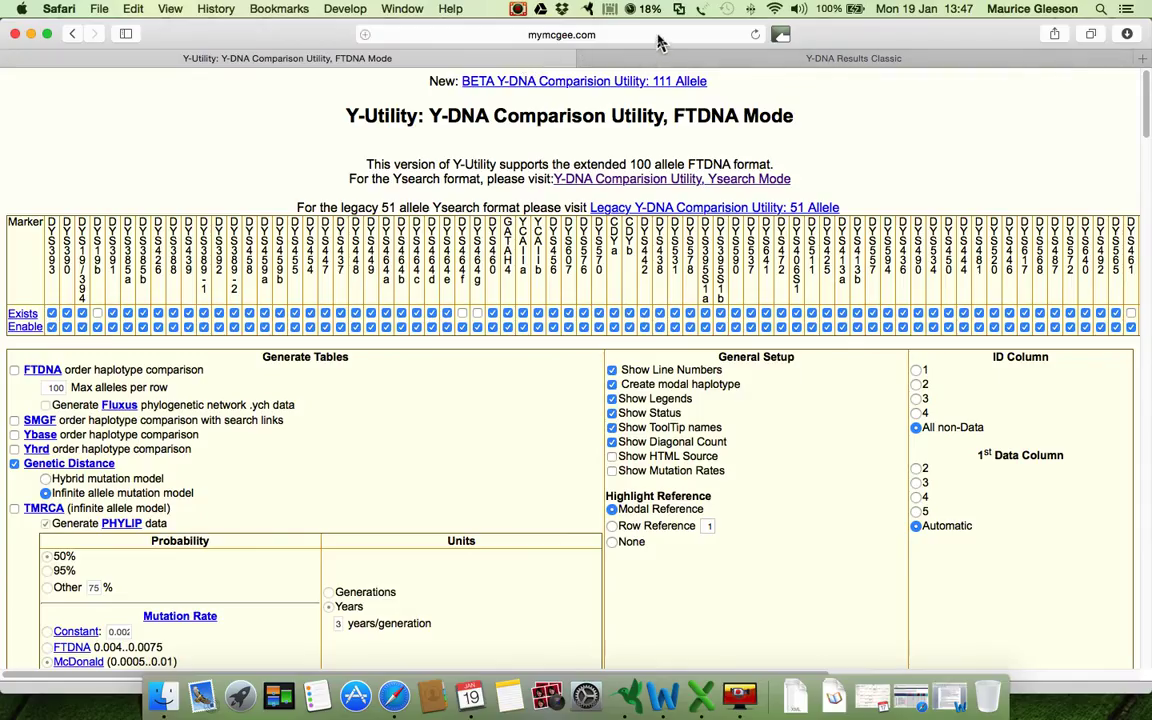
click(660, 35)
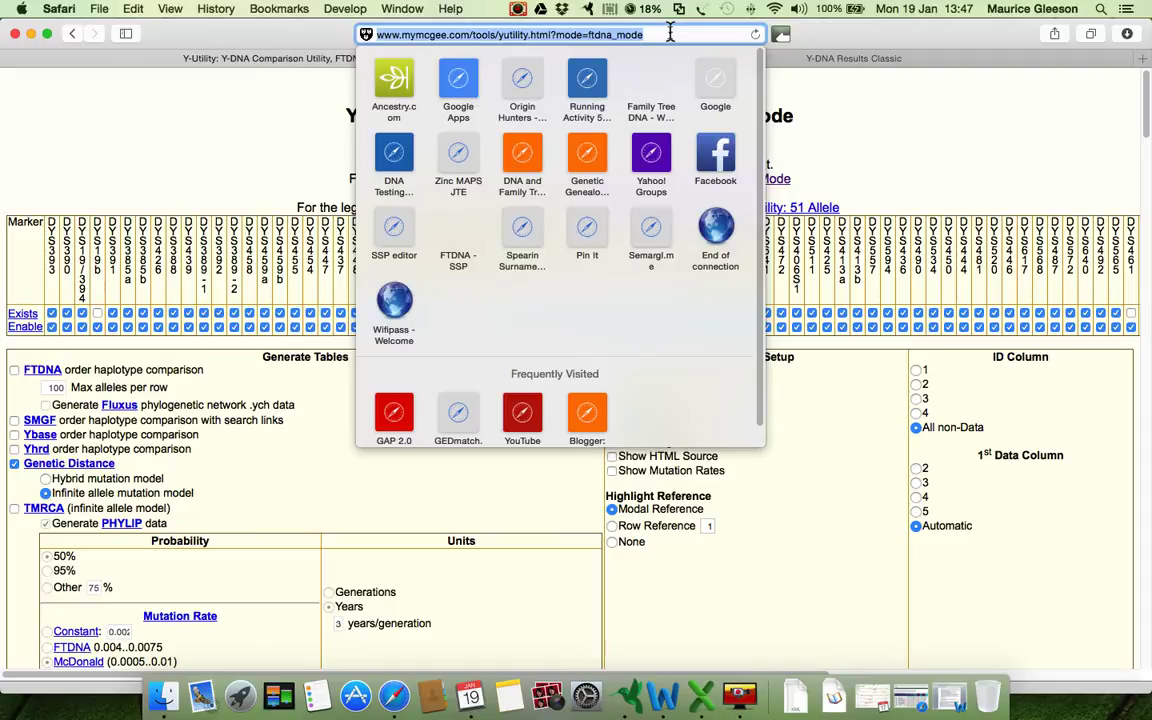
click(826, 121)
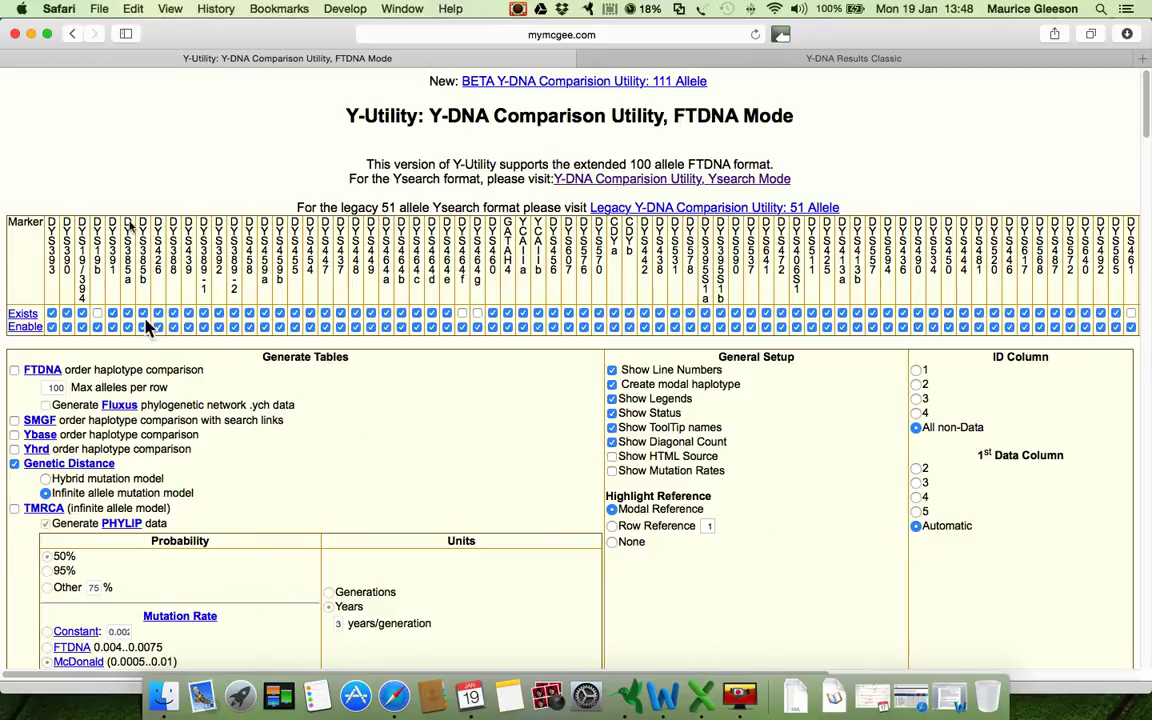
Step: Make the Y-Utility page full screen and scroll right to view more markers, then back left
click(47, 35)
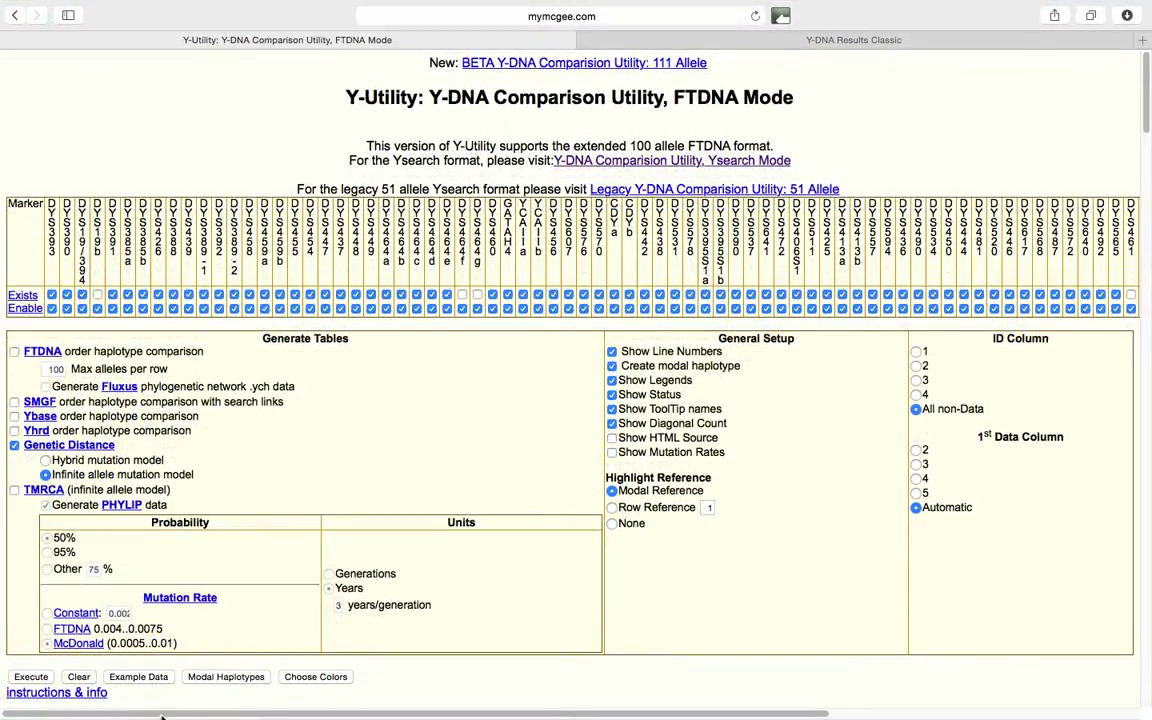
drag(165, 715, 475, 715)
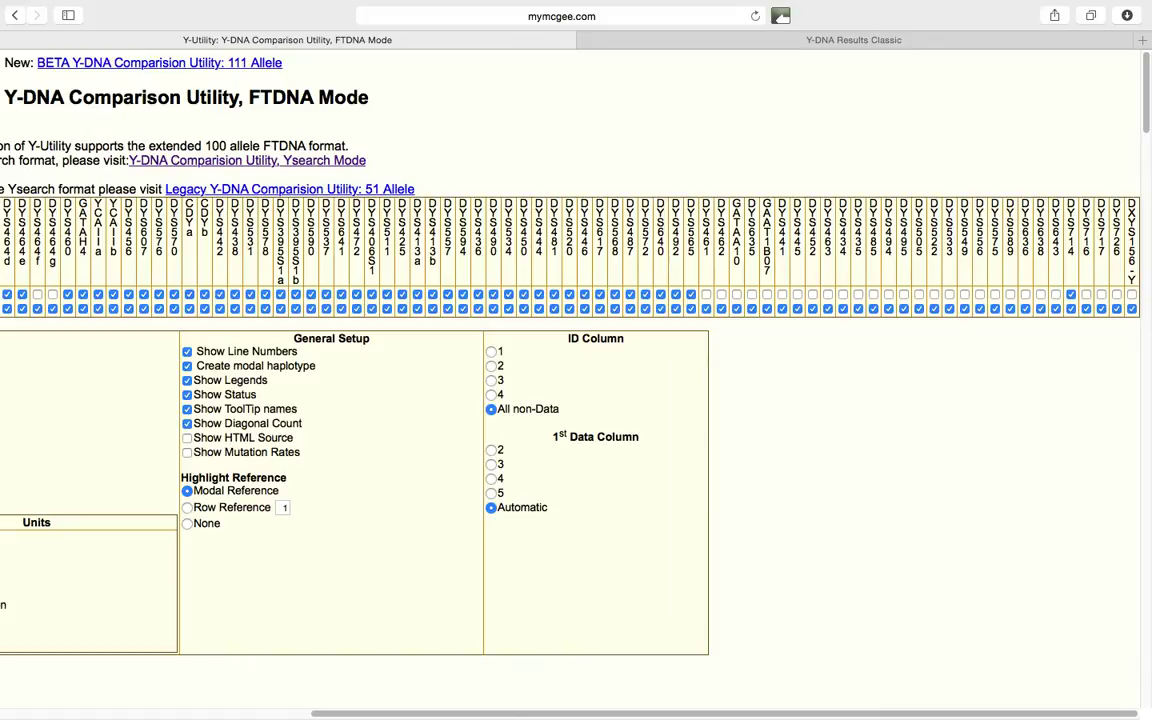
drag(470, 714, 100, 665)
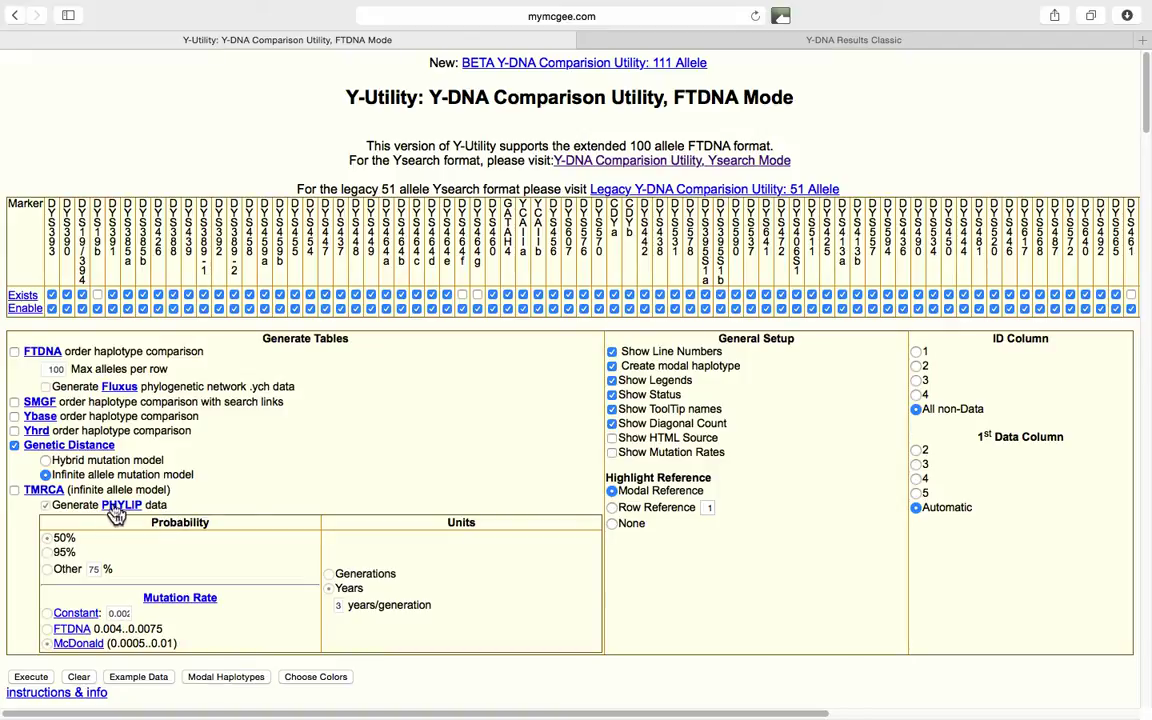
Step: Leave TMRCA unchecked, clear the haplotype paste box, and switch to the Excel workbook
click(14, 490)
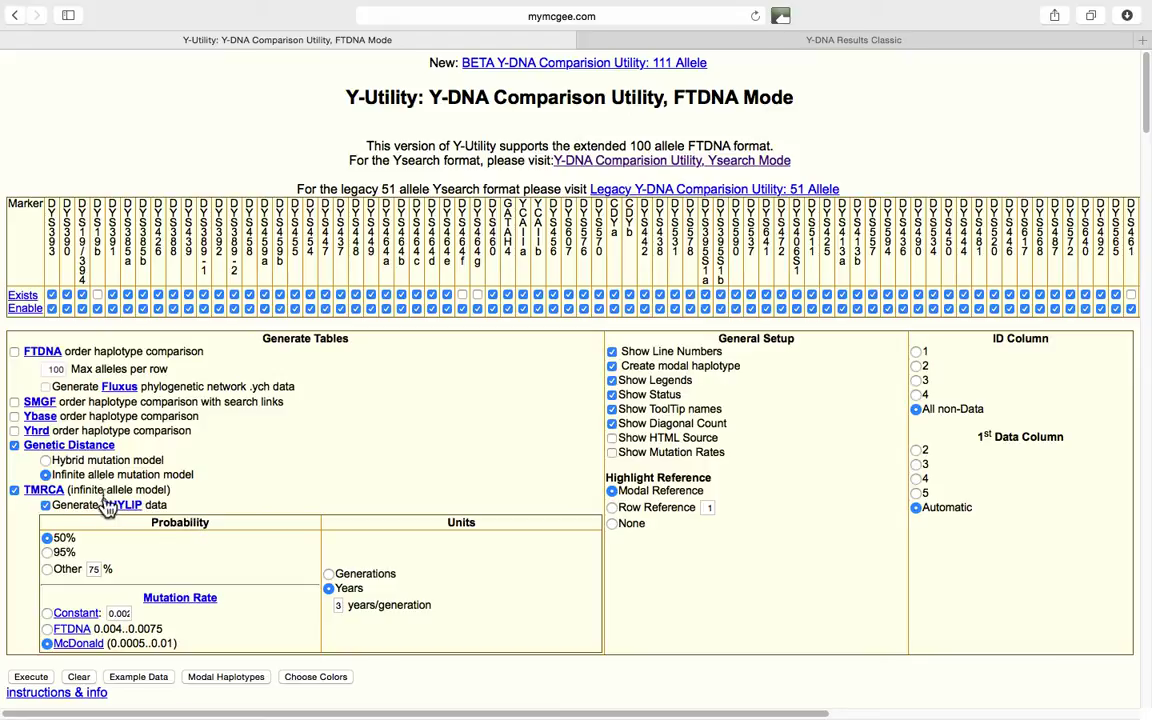
click(14, 490)
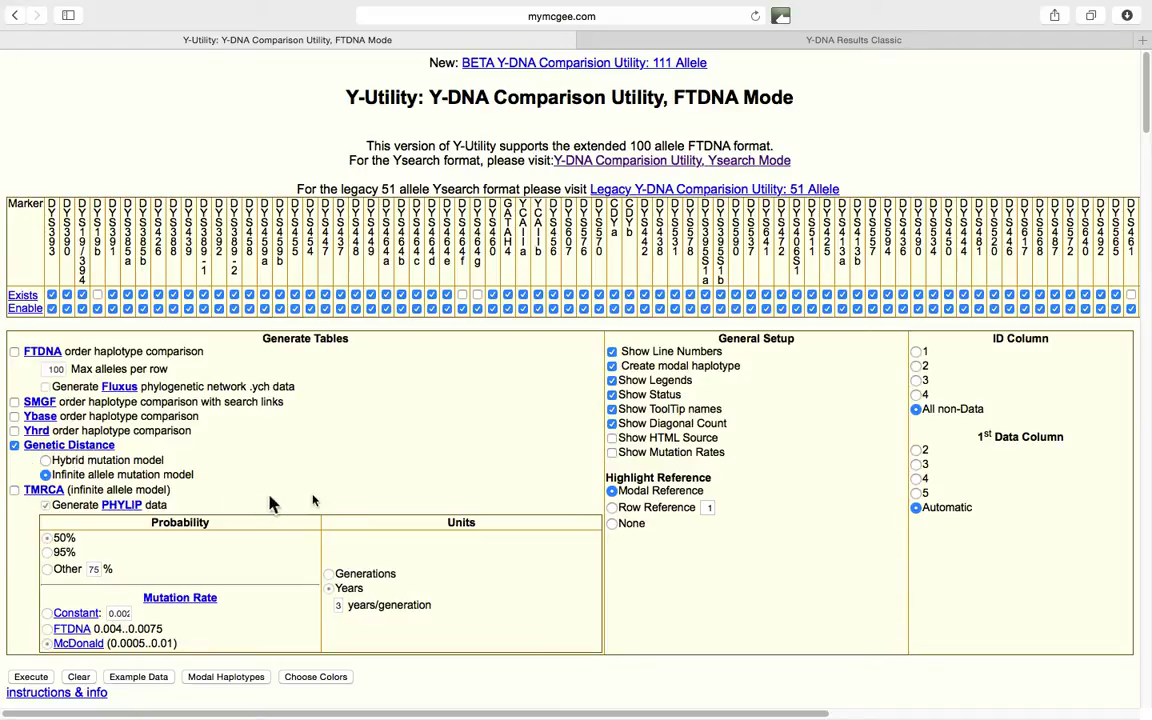
scroll(333, 505, down, 1)
scroll(333, 505, down, 3)
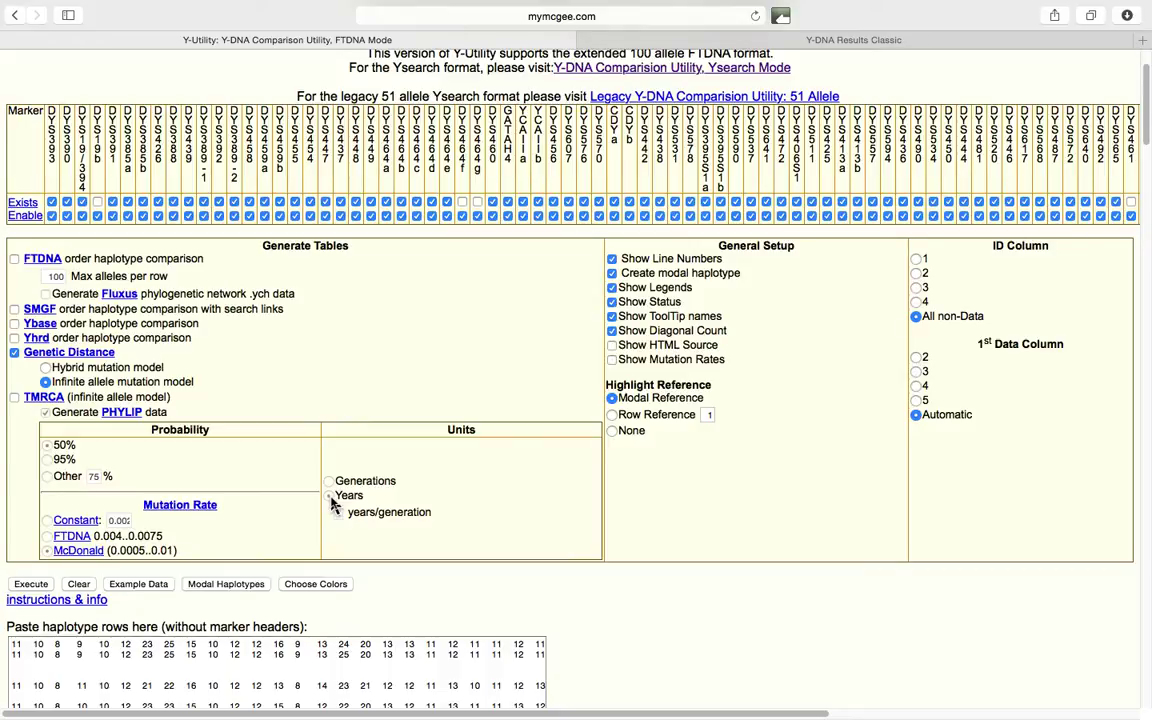
scroll(333, 505, down, 1)
scroll(333, 497, down, 5)
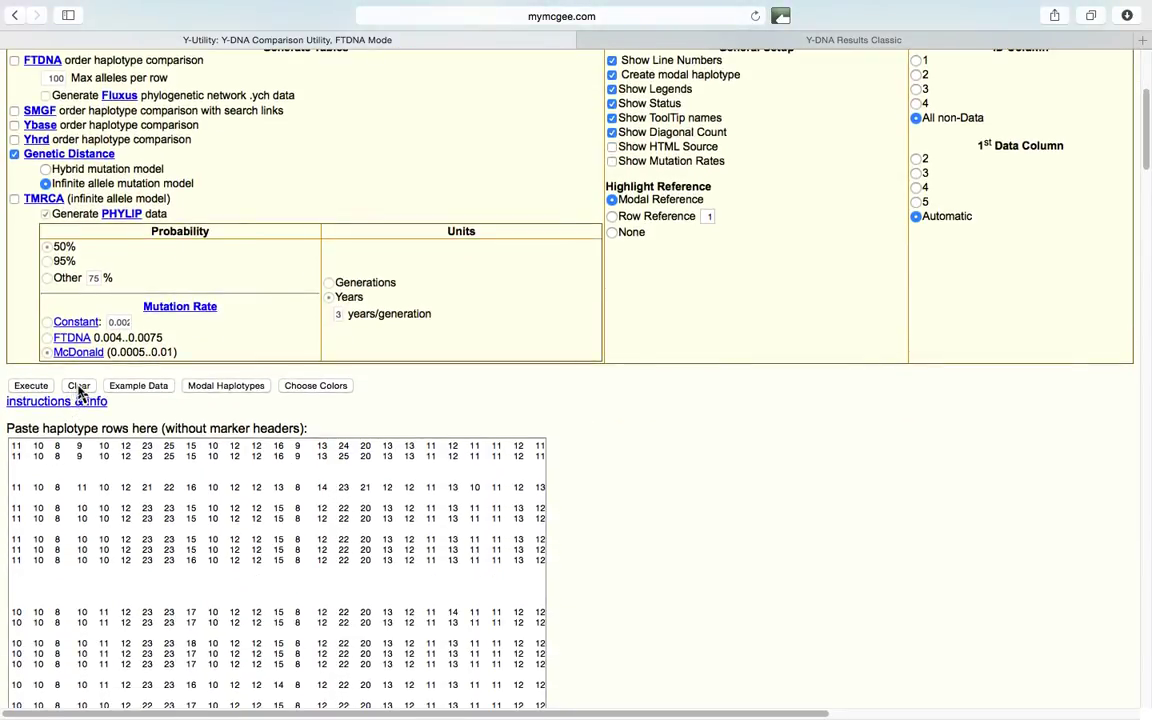
click(79, 386)
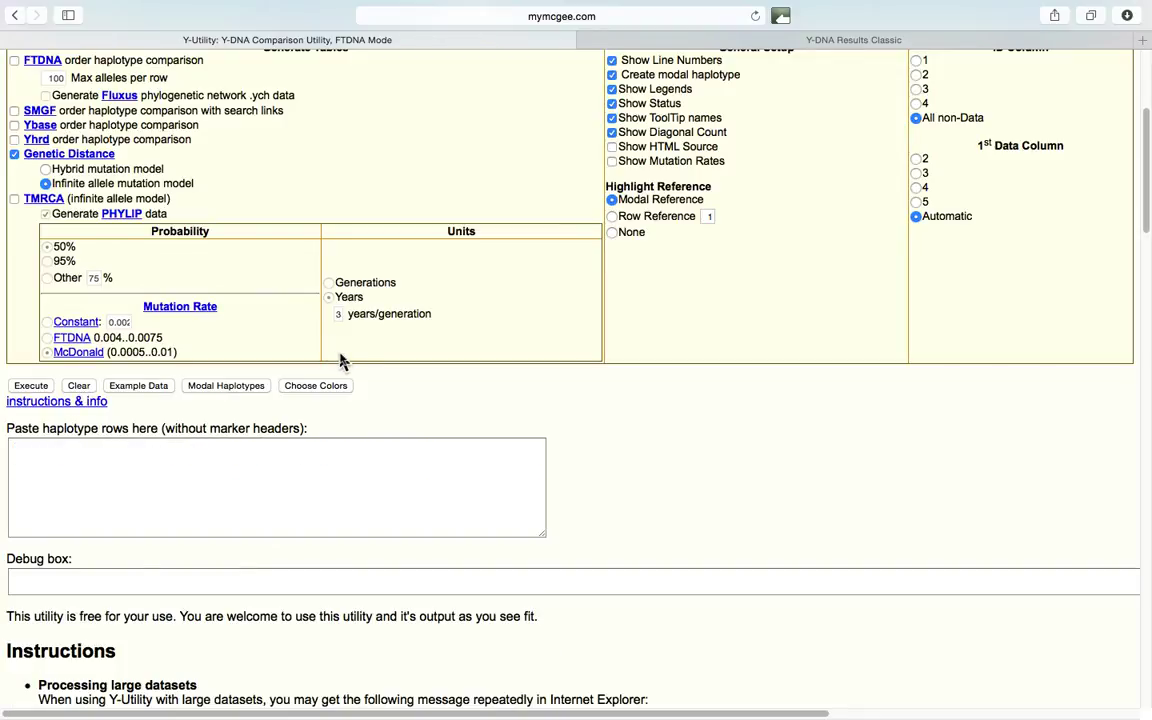
key(super+Tab)
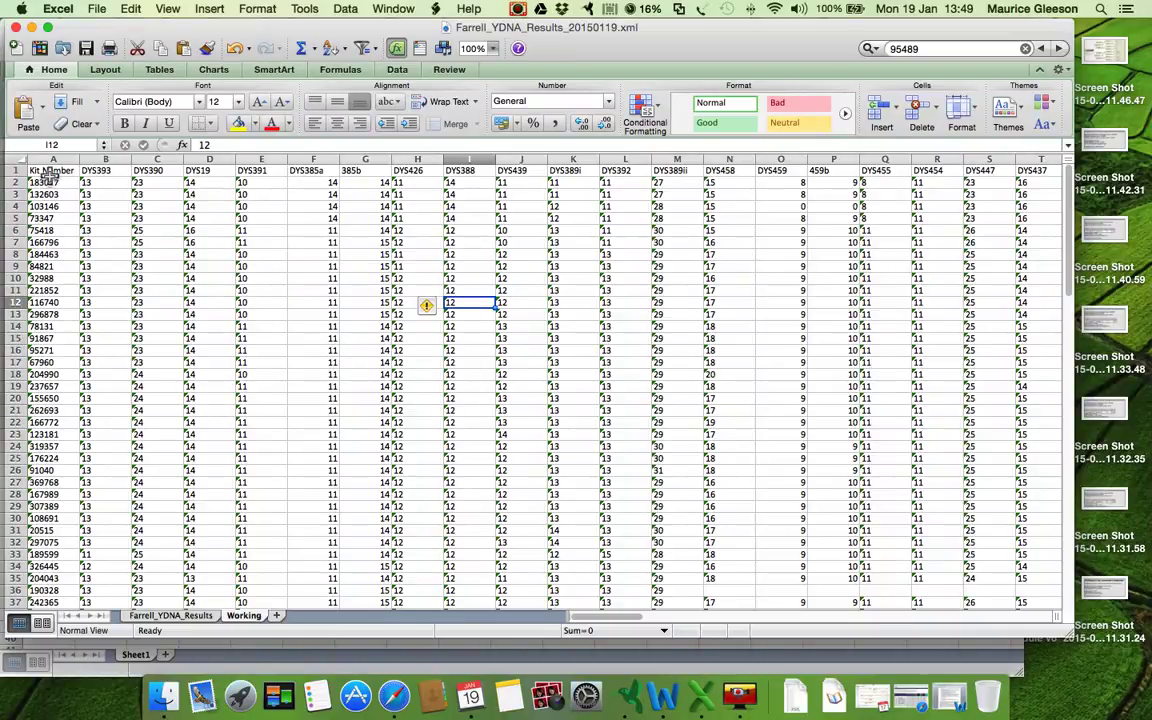
Step: Copy the Working sheet range A2:BQ90, then return to Y-Utility in Safari
drag(44, 183, 742, 297)
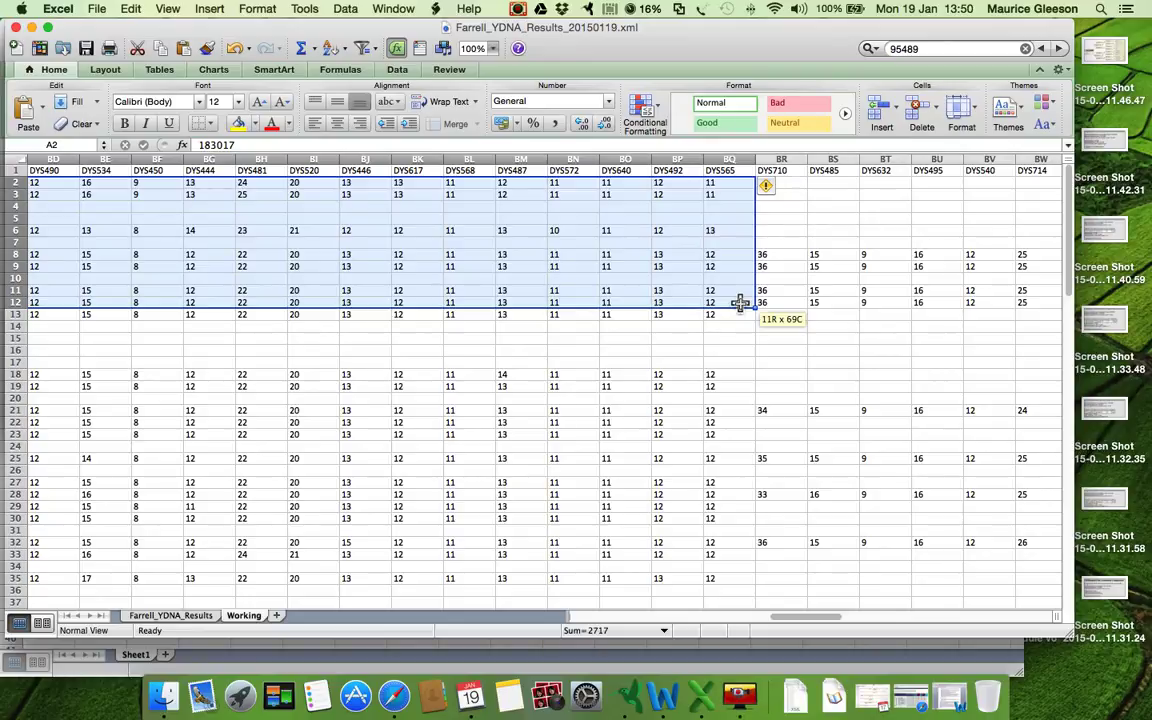
drag(741, 303, 717, 630)
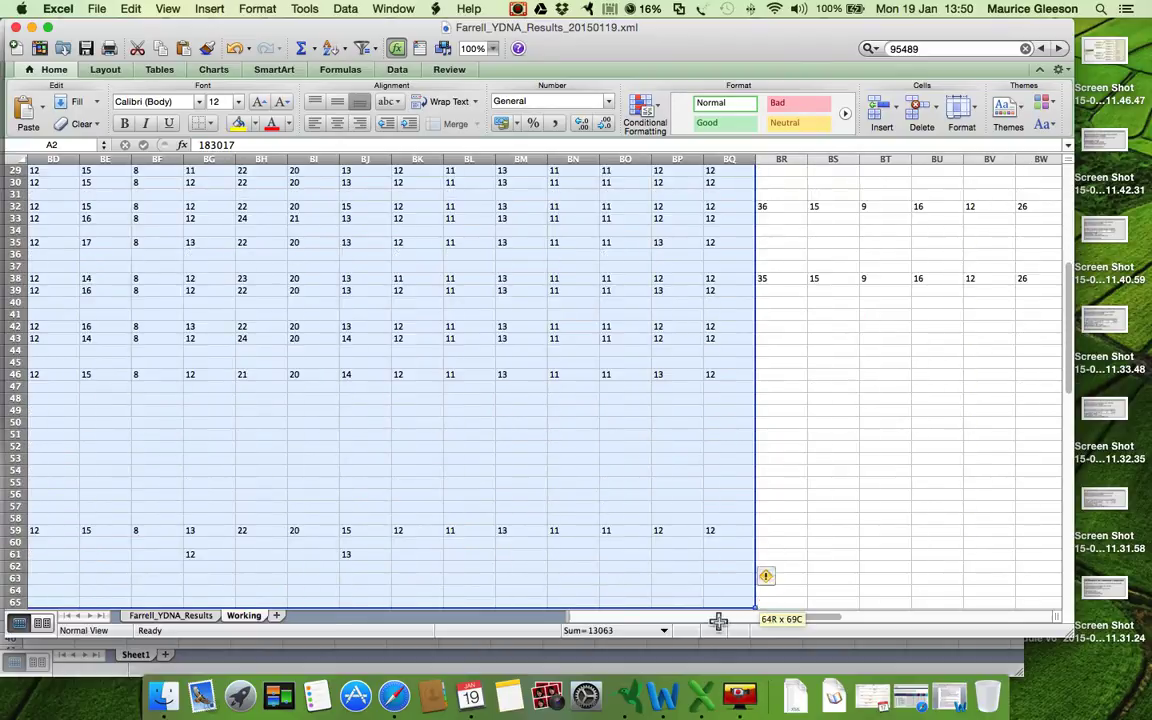
drag(718, 622, 750, 493)
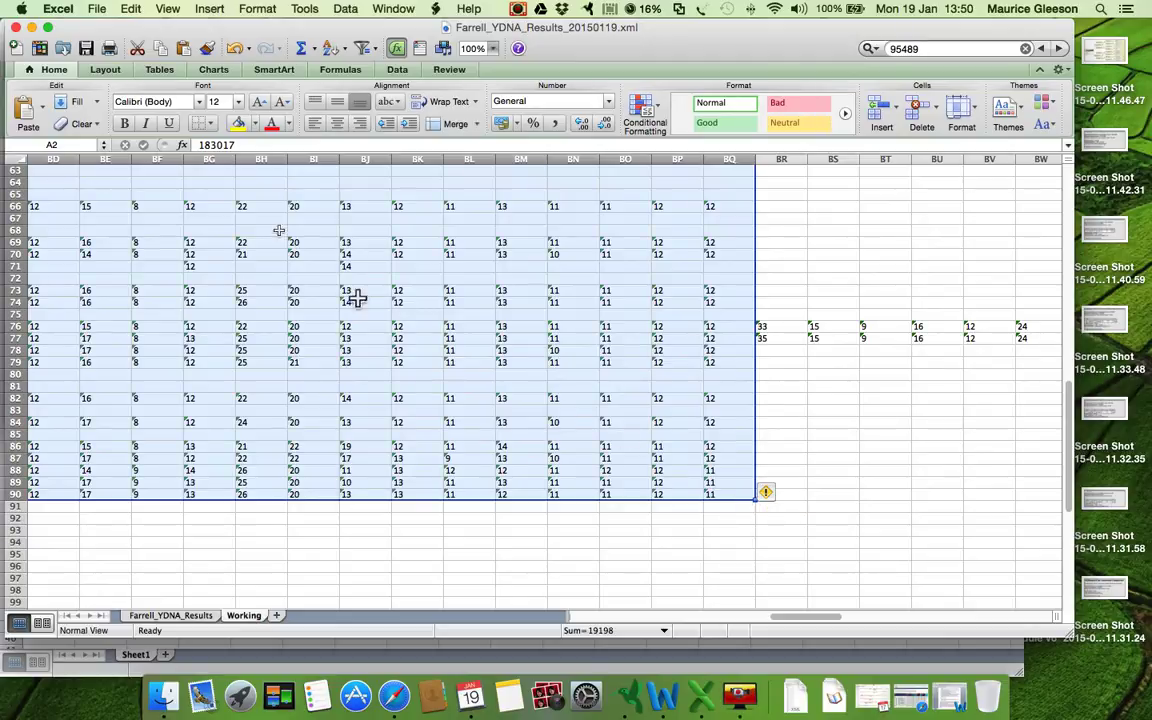
click(130, 9)
click(140, 84)
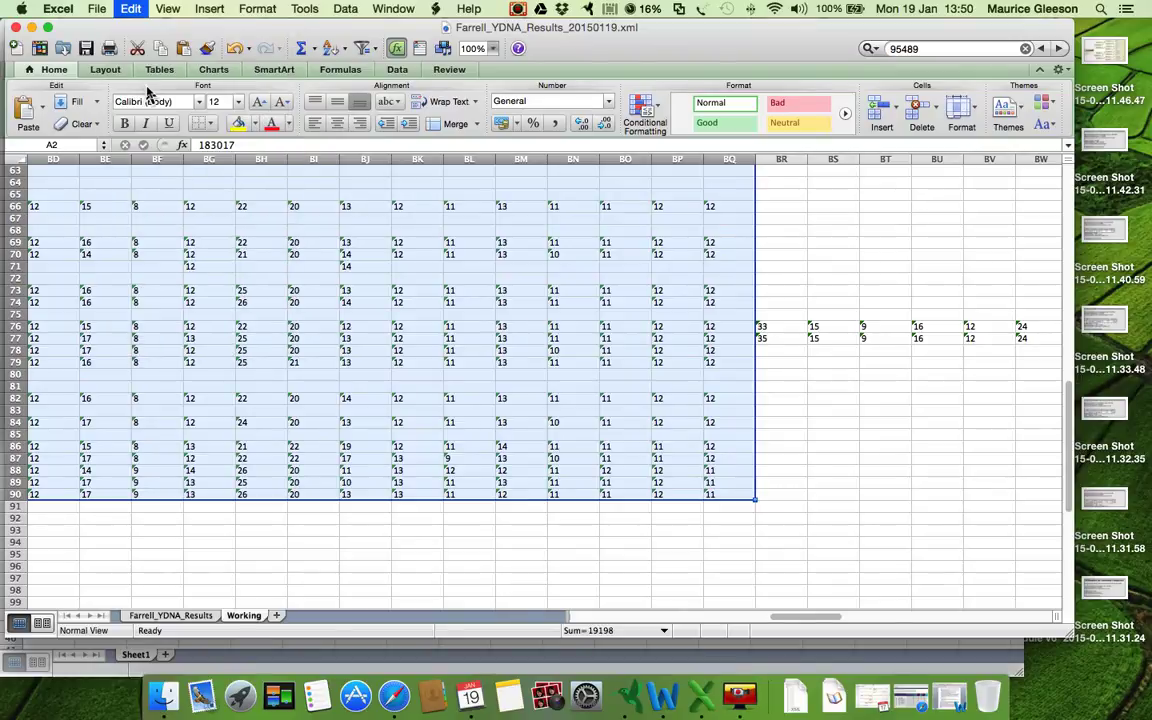
key(ctrl+Right)
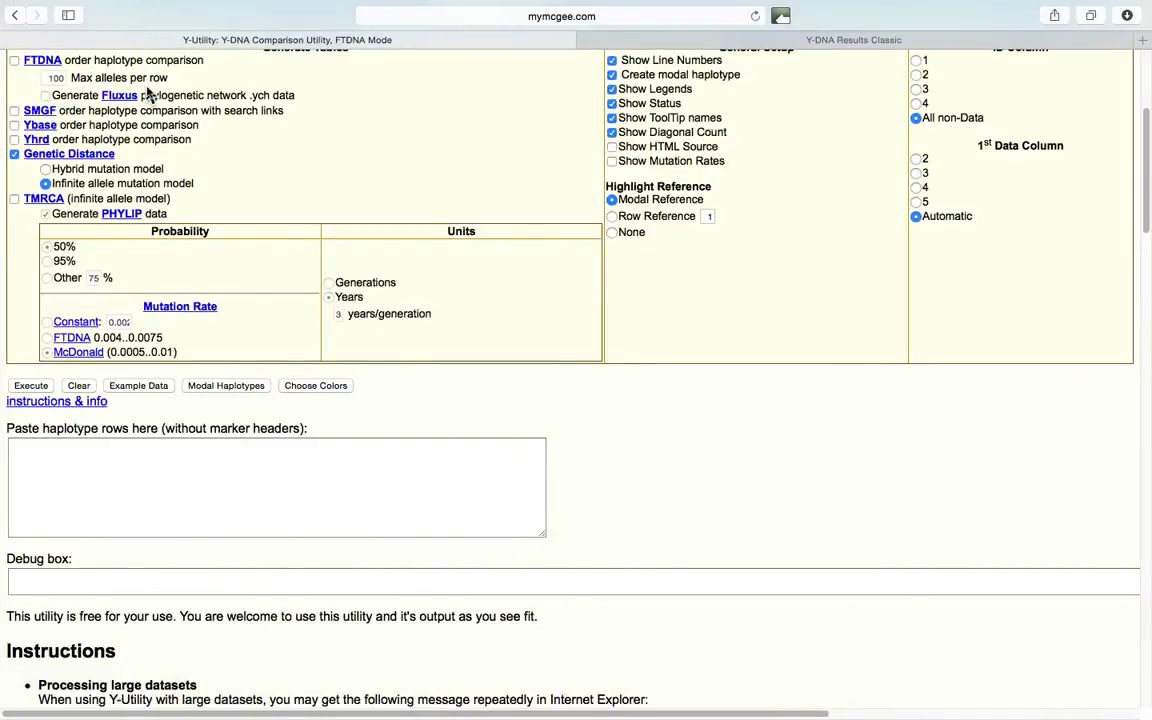
Step: Paste the copied kit haplotype rows into Y-Utility and execute the genetic distance comparison
click(41, 455)
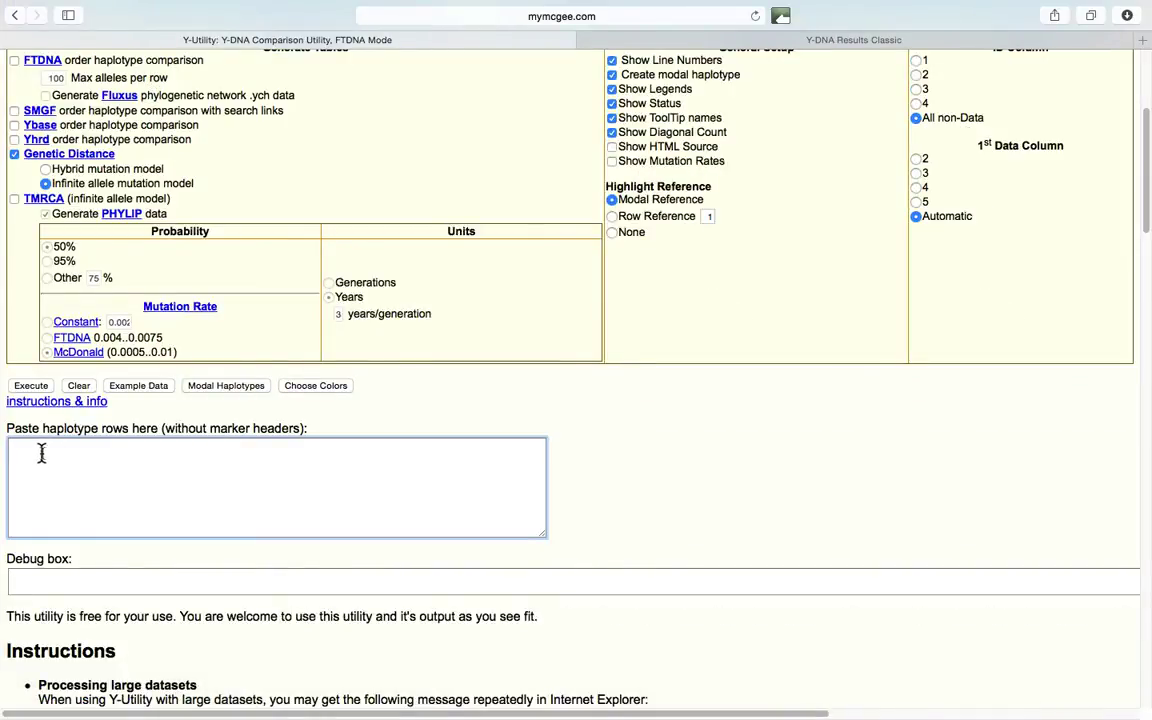
right_click(42, 453)
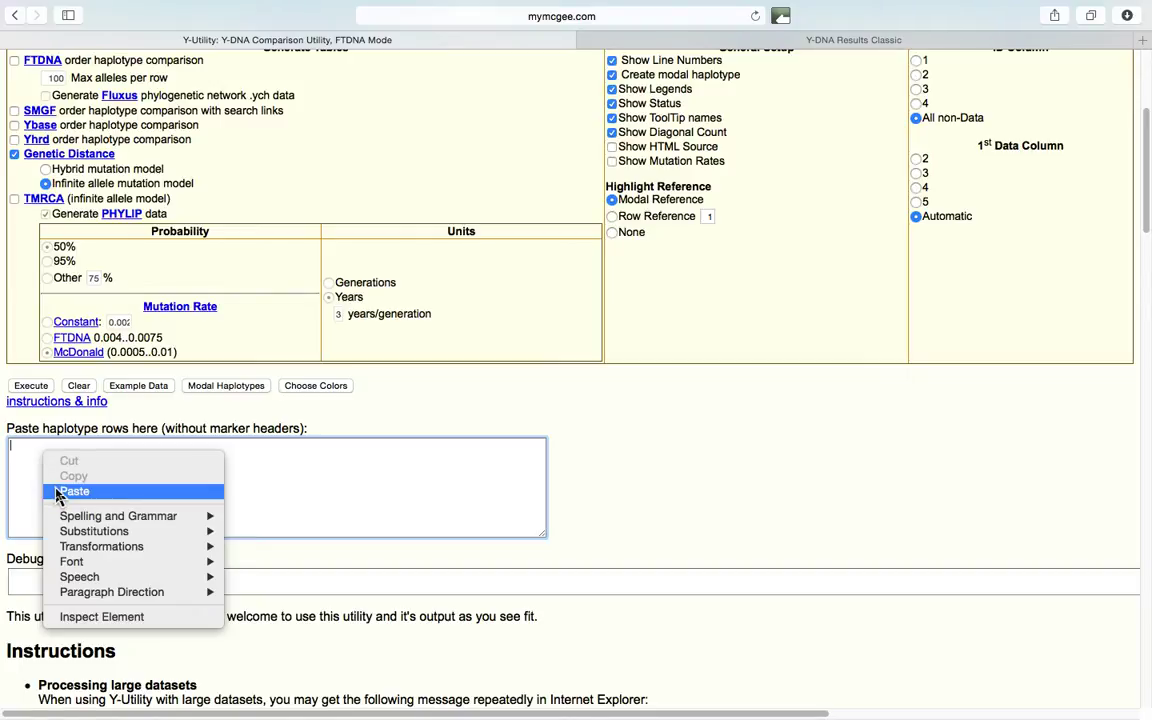
click(60, 491)
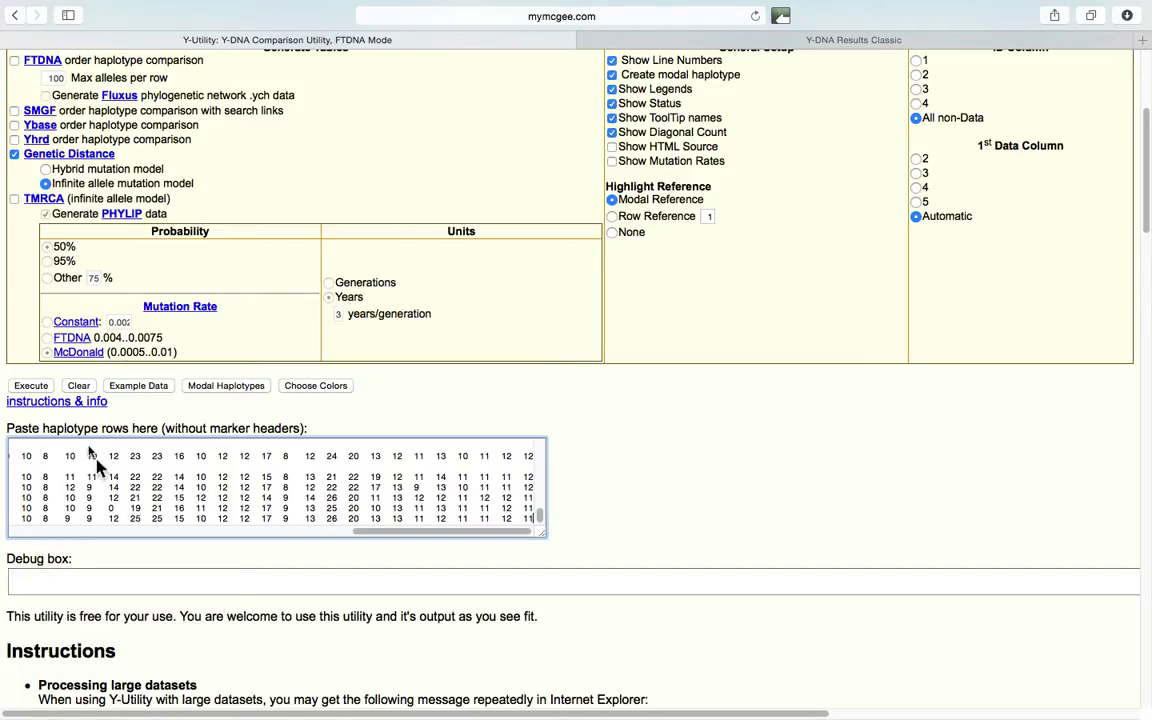
click(30, 386)
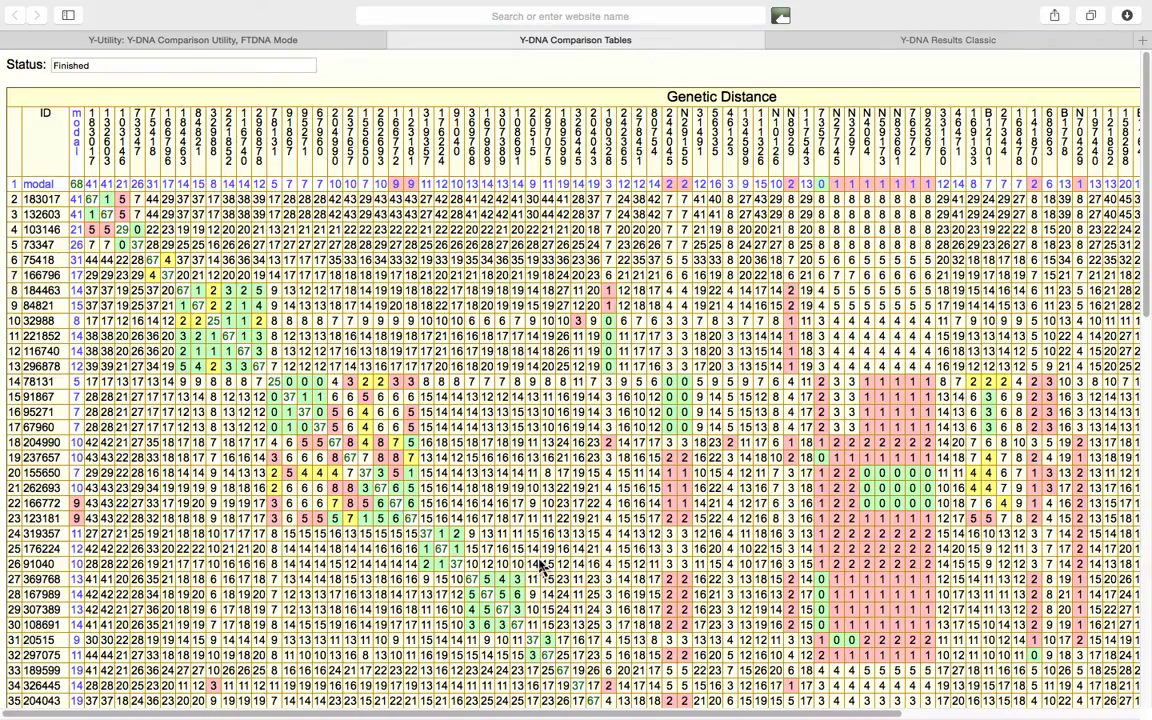
scroll(540, 566, down, 2)
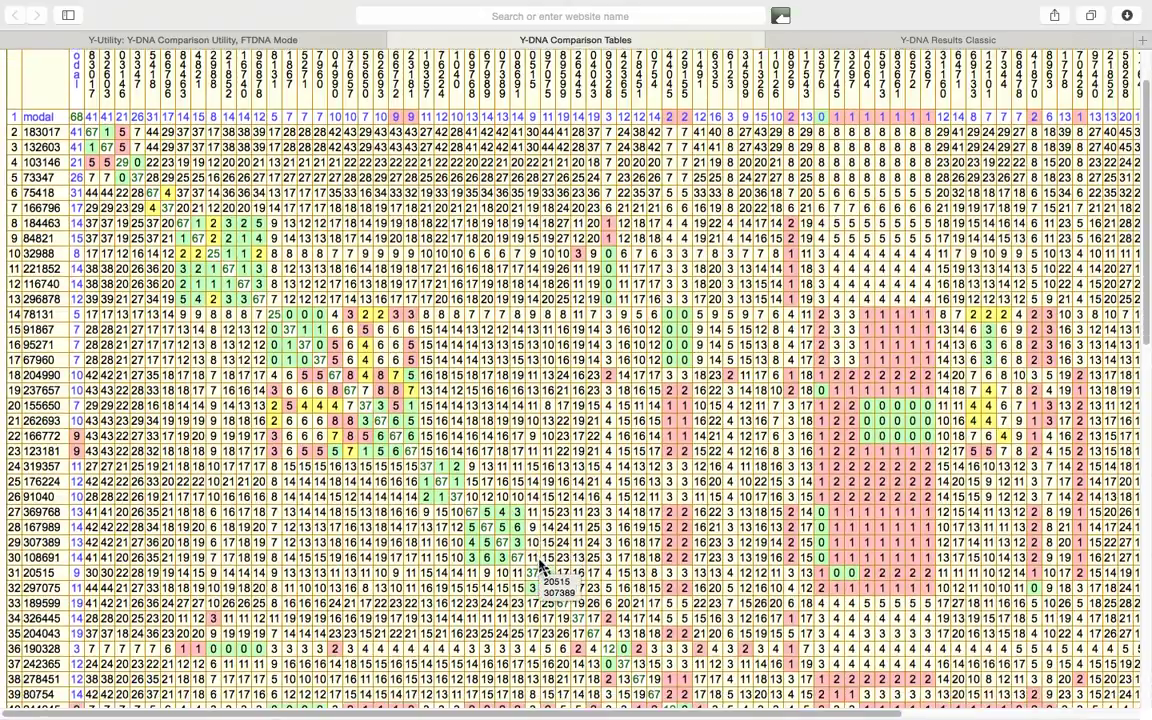
scroll(540, 566, down, 3)
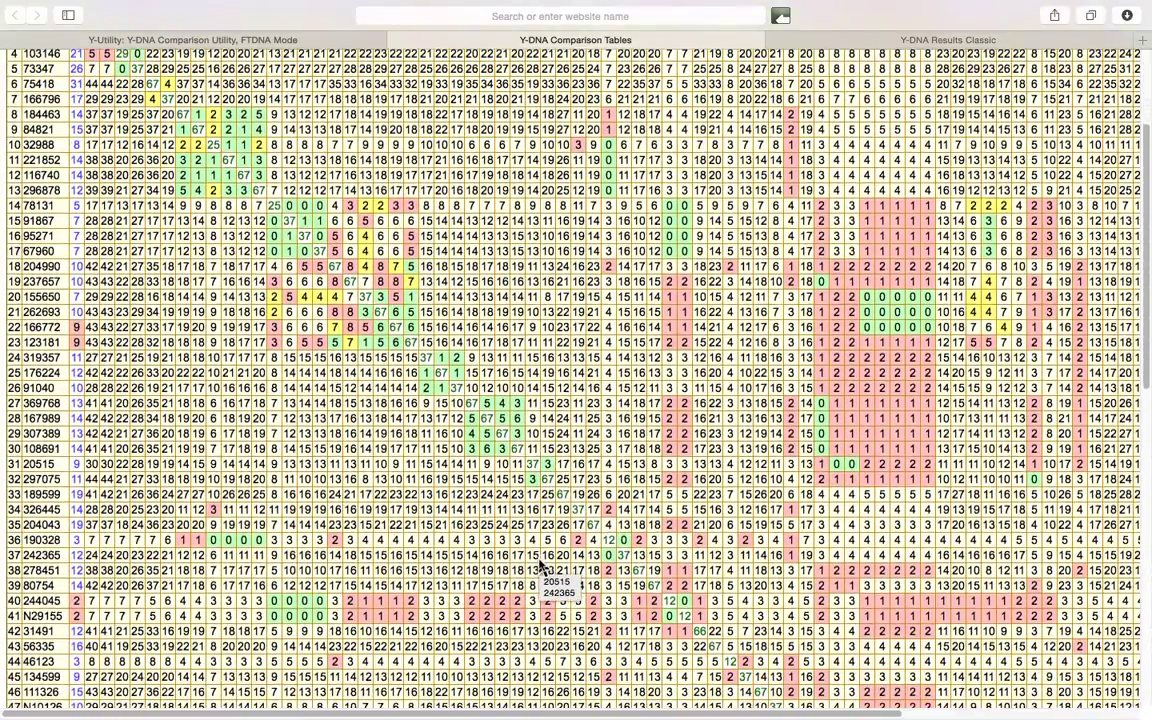
scroll(540, 566, down, 15)
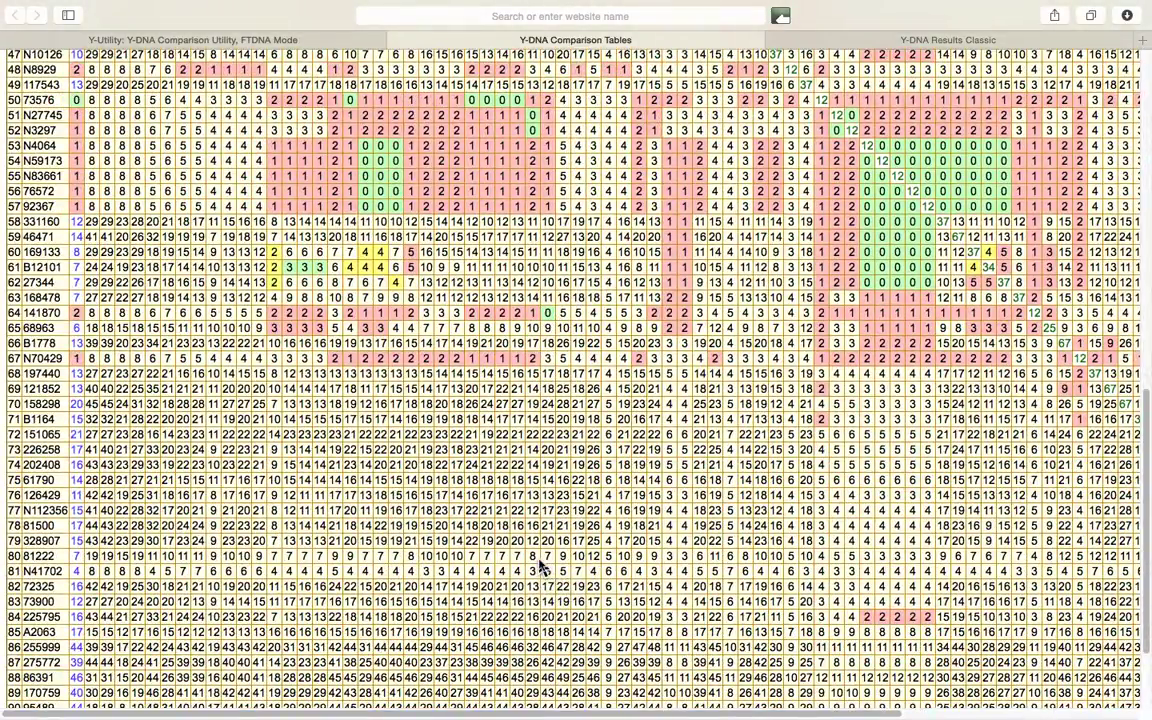
scroll(540, 566, up, 18)
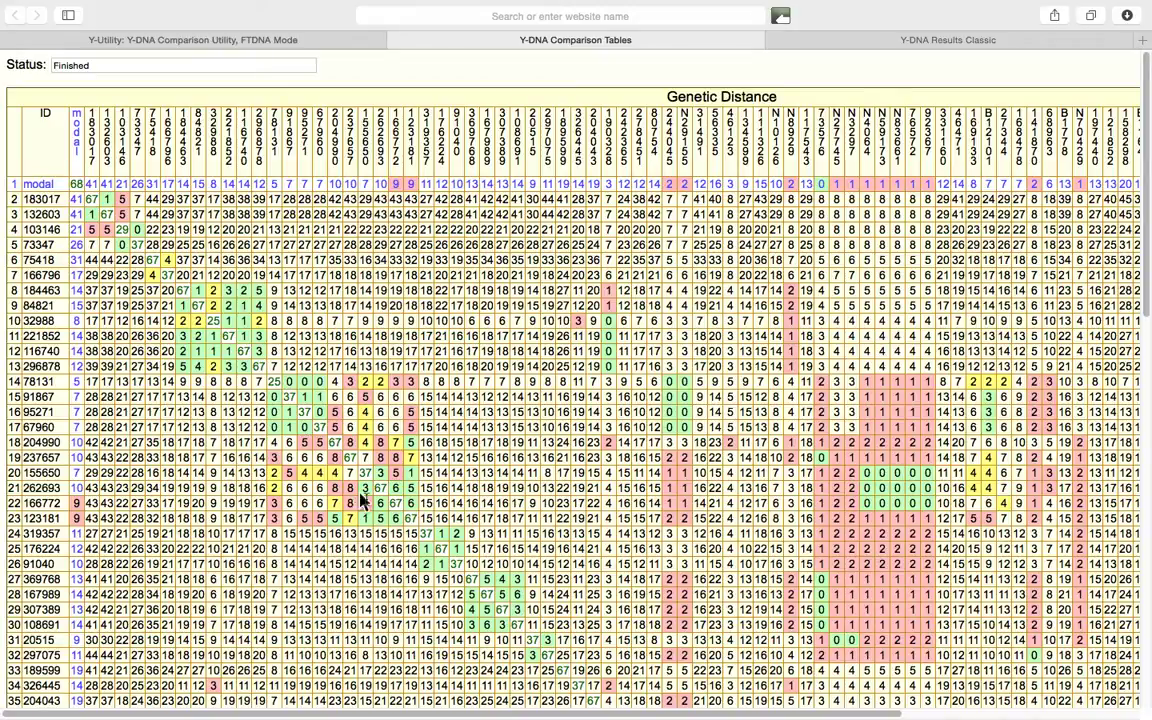
scroll(399, 517, down, 3)
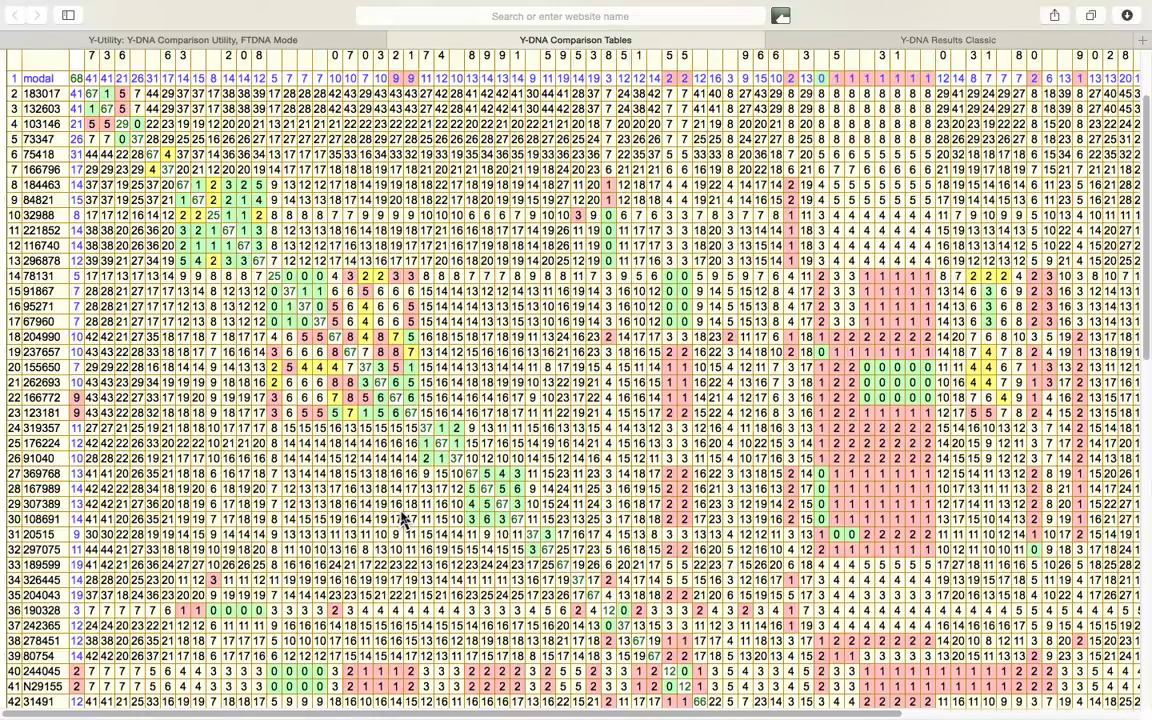
scroll(399, 514, down, 3)
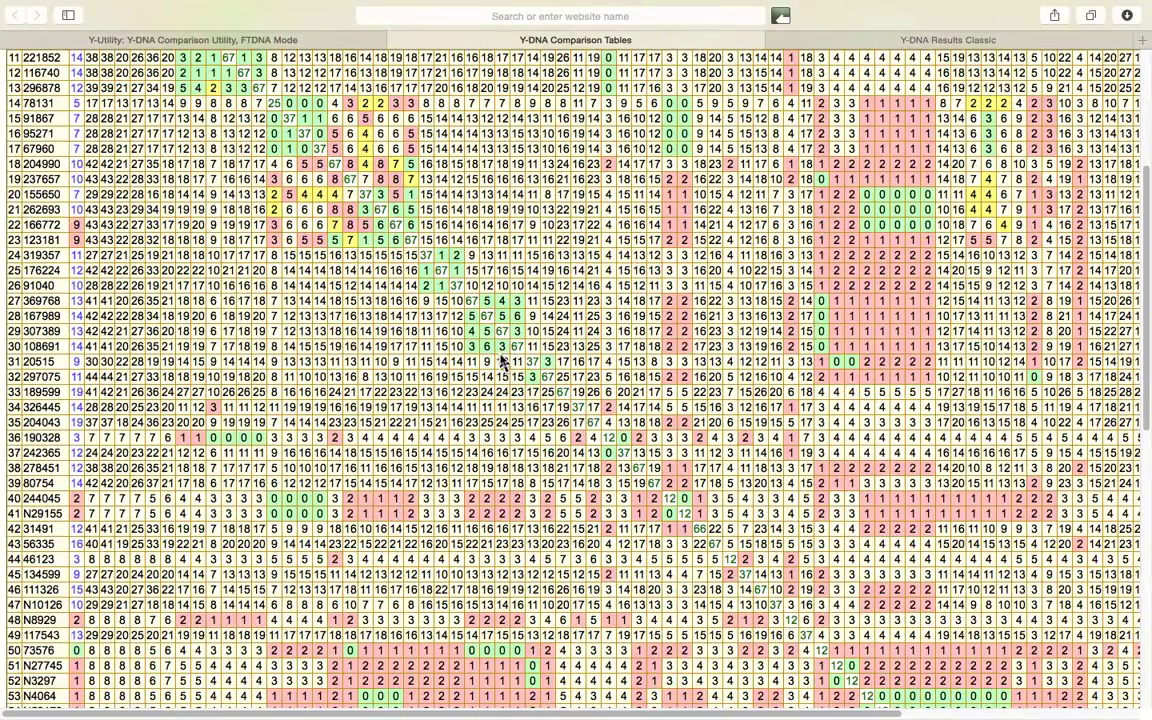
scroll(502, 360, down, 1)
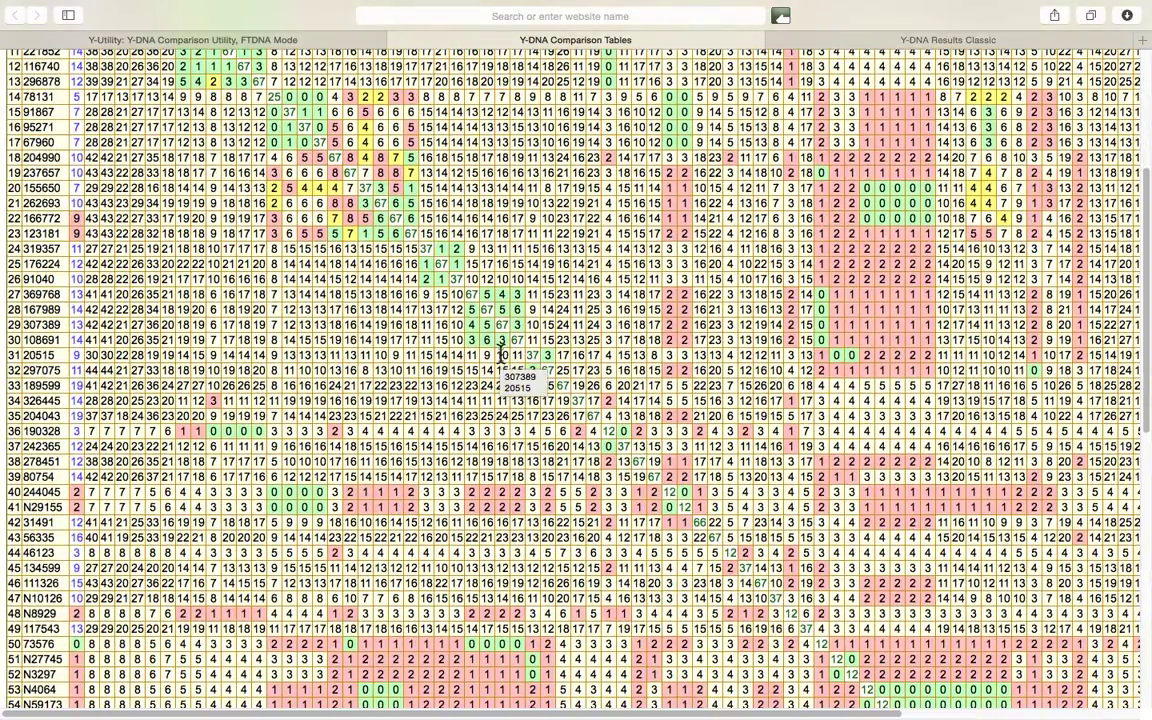
scroll(507, 357, down, 2)
scroll(540, 383, down, 2)
scroll(543, 384, down, 8)
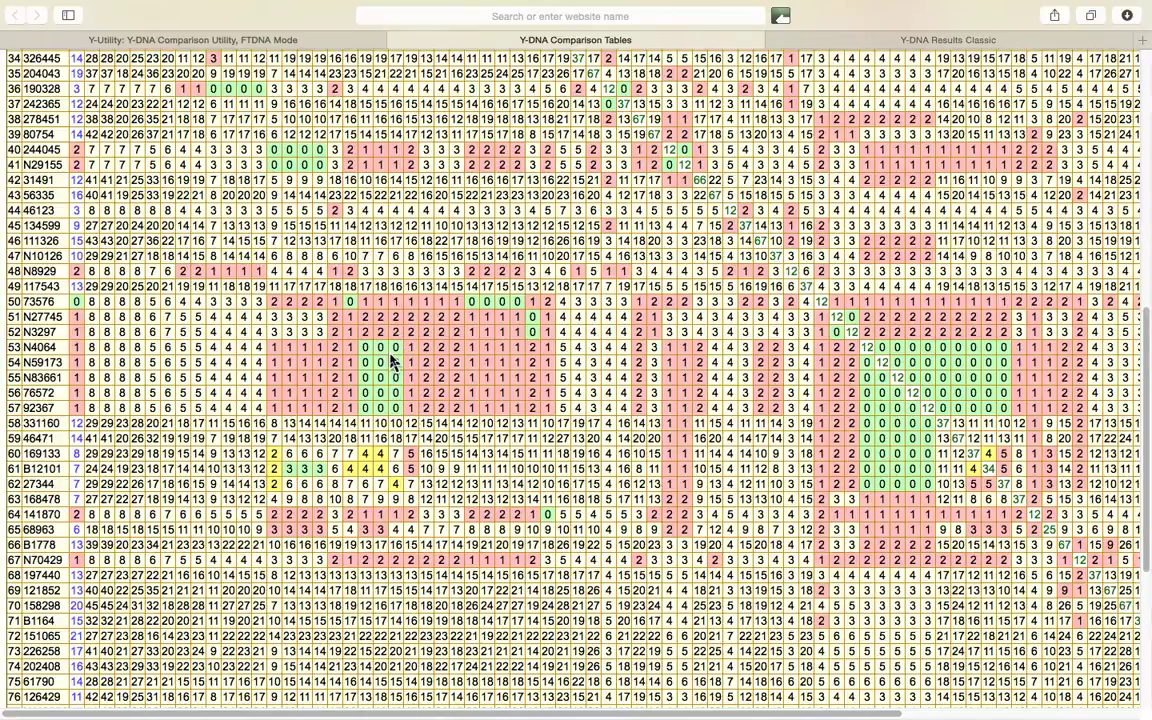
mouse_move(391, 362)
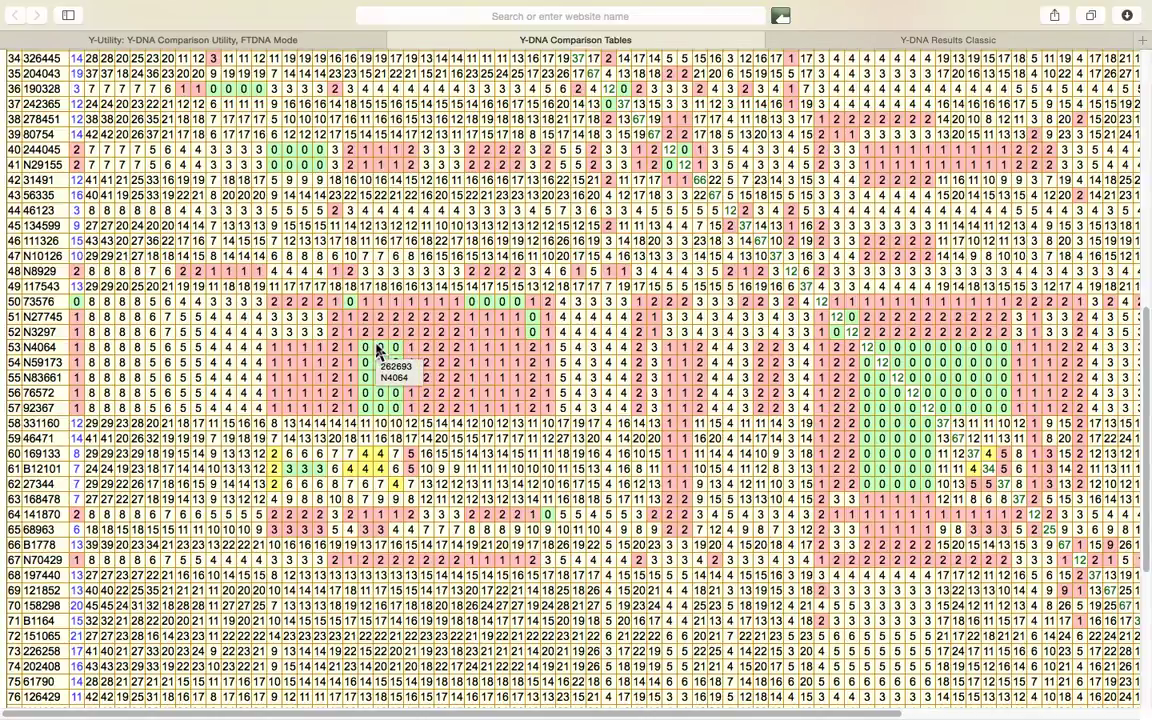
scroll(379, 350, up, 10)
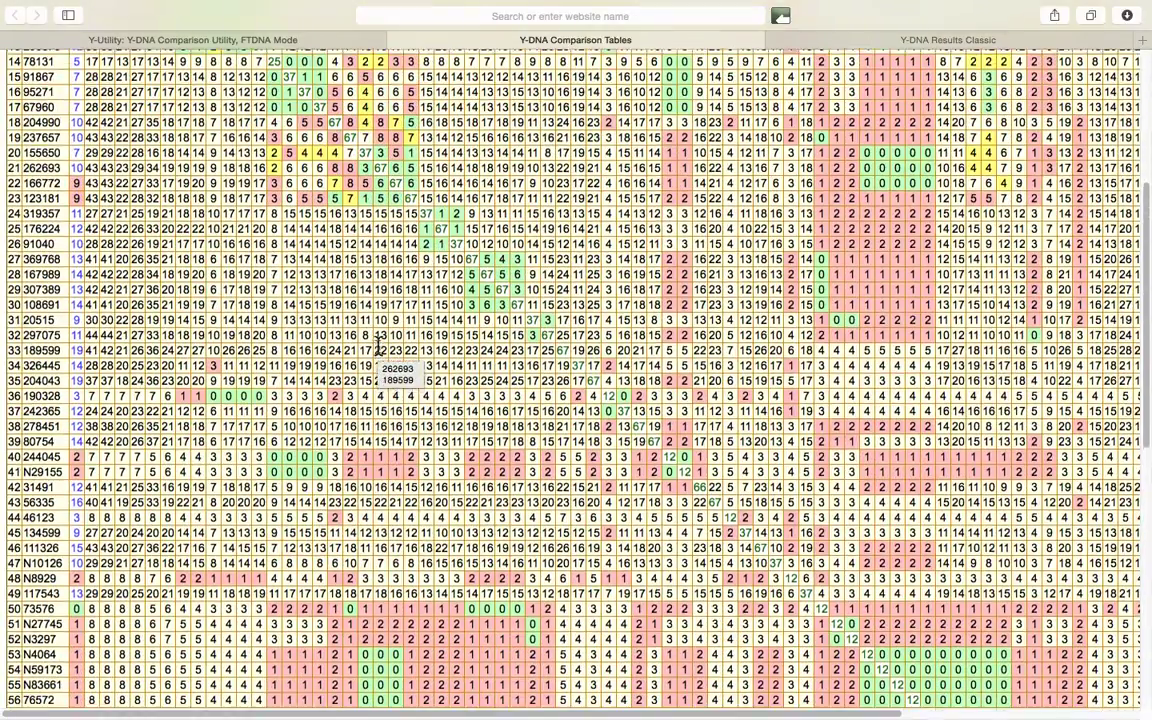
scroll(379, 350, up, 3)
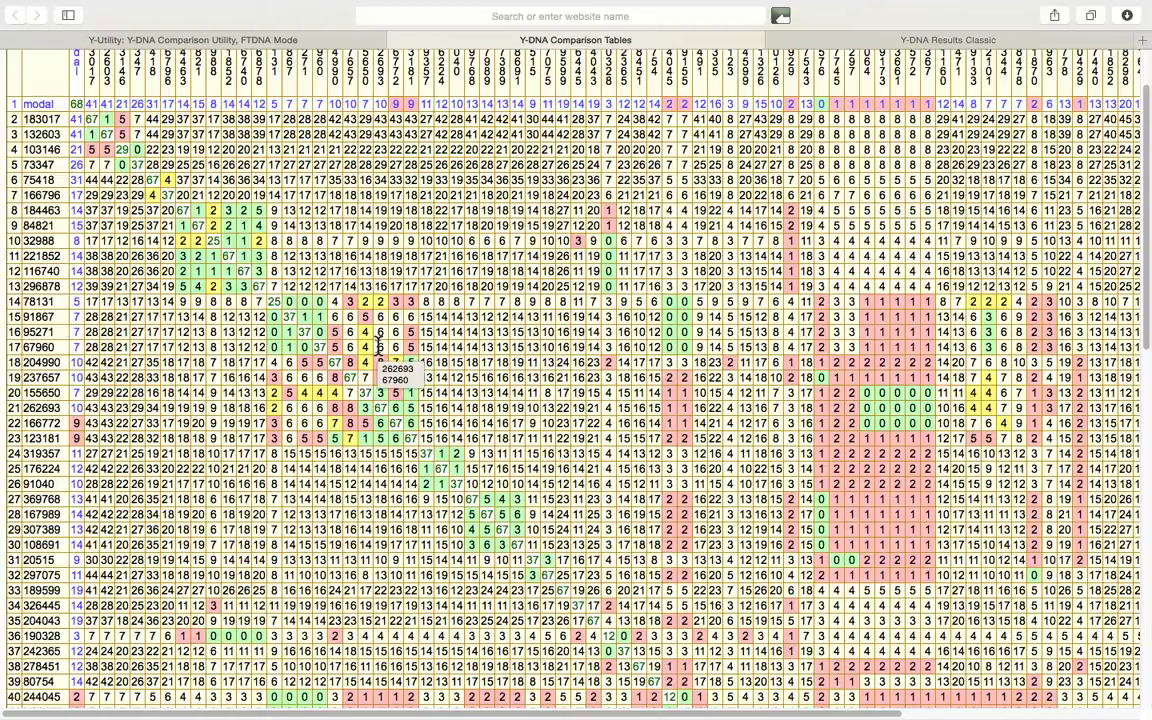
mouse_move(311, 355)
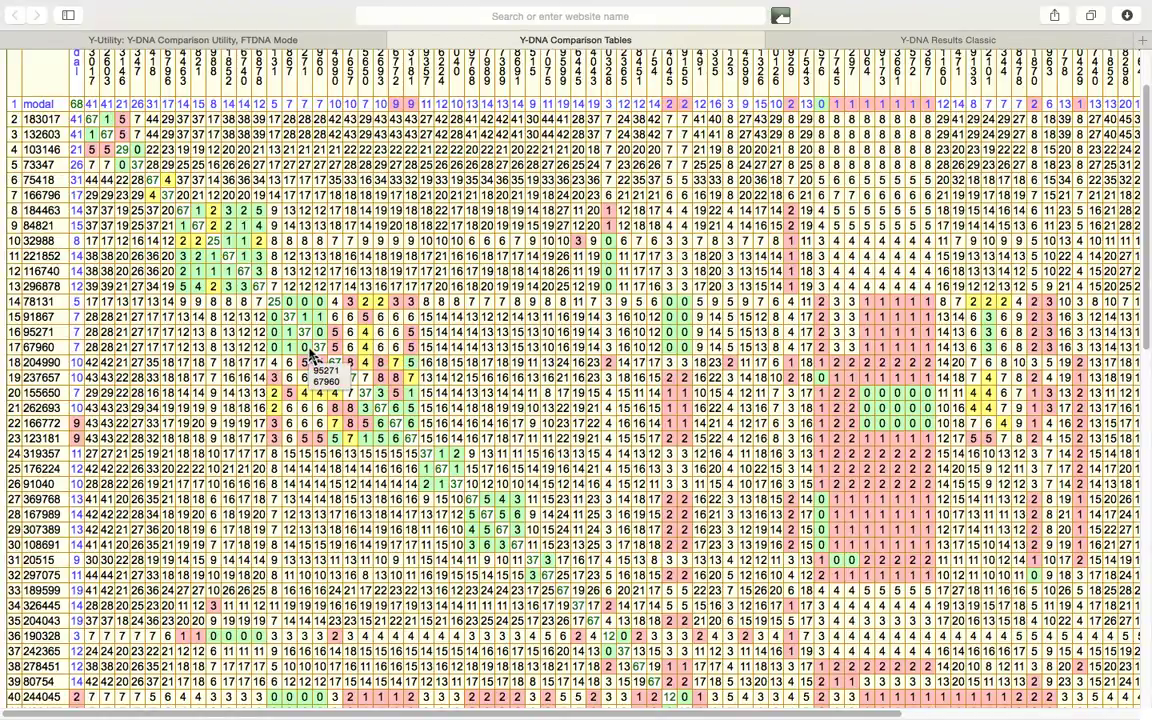
scroll(311, 355, up, 2)
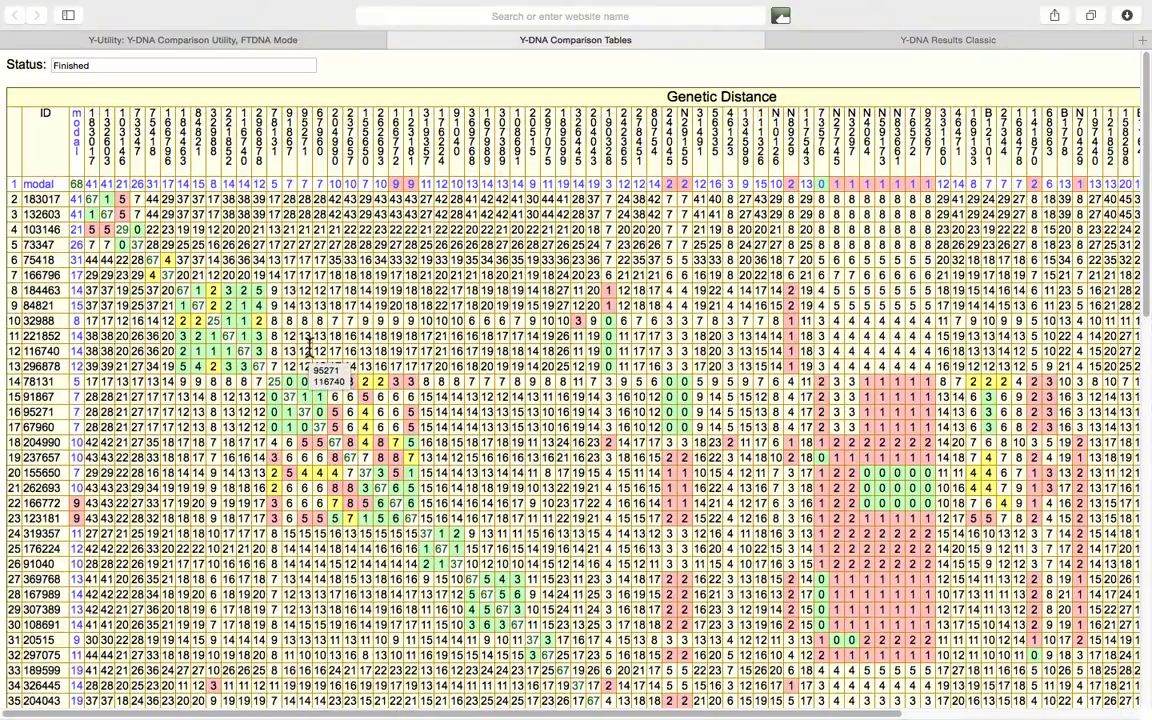